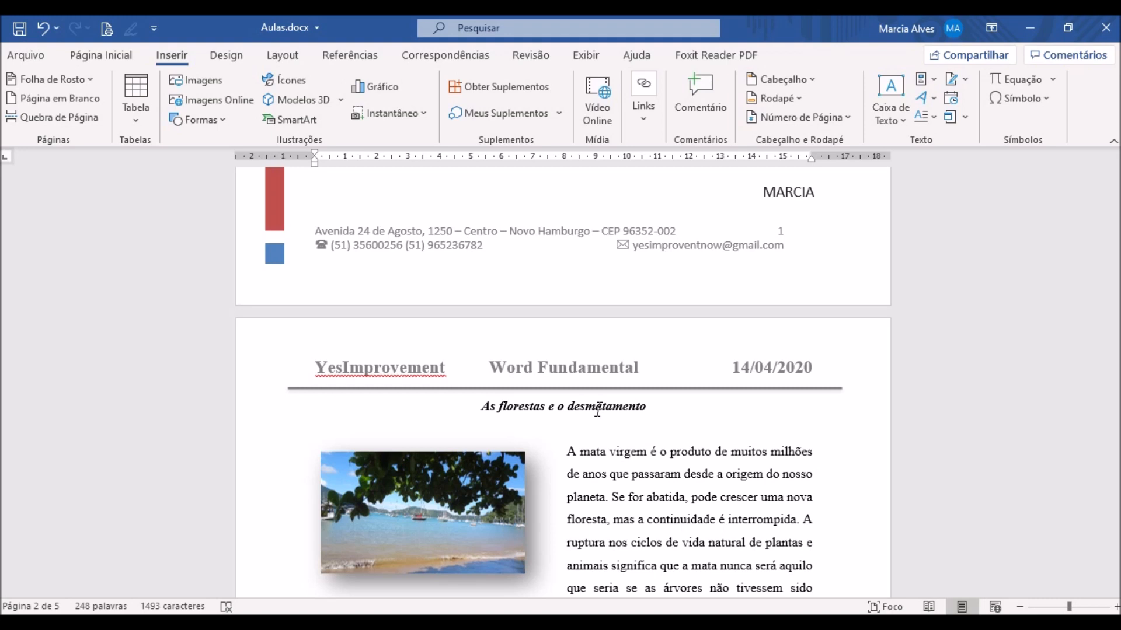
Set the outline level of the title "As florestas e o desmatamento" to Nível 1 in the paragraph settings
drag(482, 407, 619, 408)
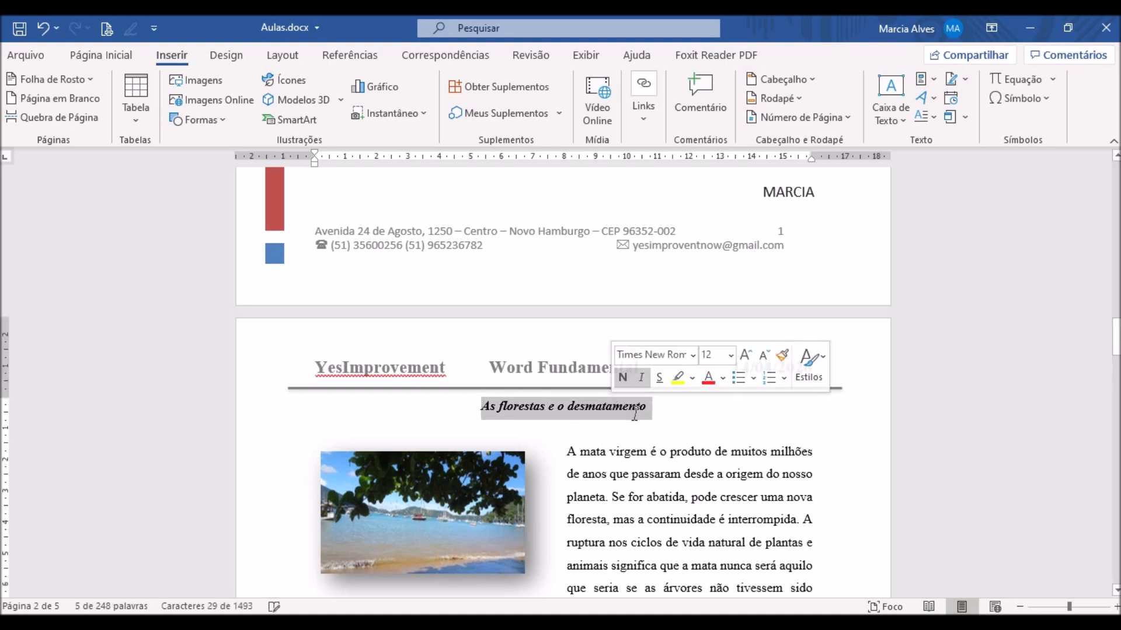
click(642, 415)
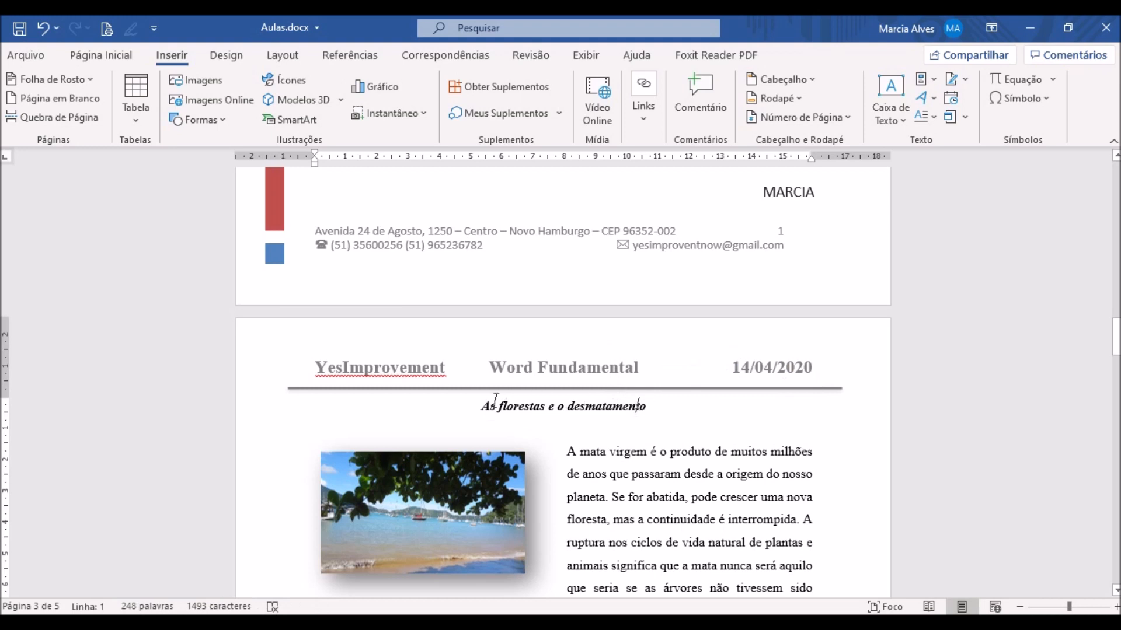
drag(483, 406, 594, 407)
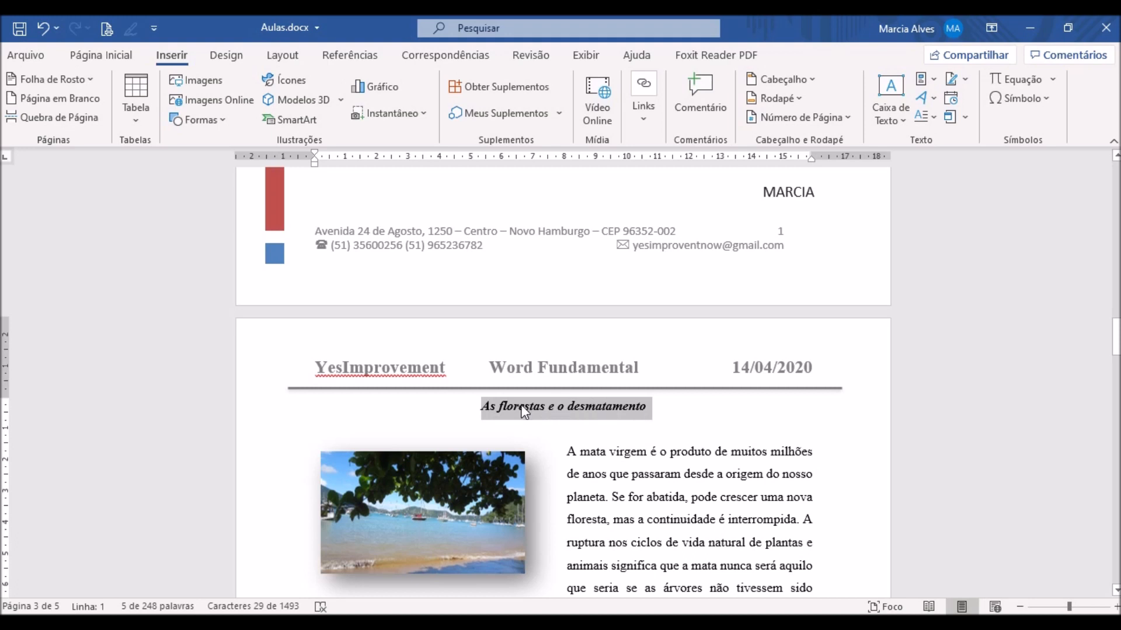
click(100, 56)
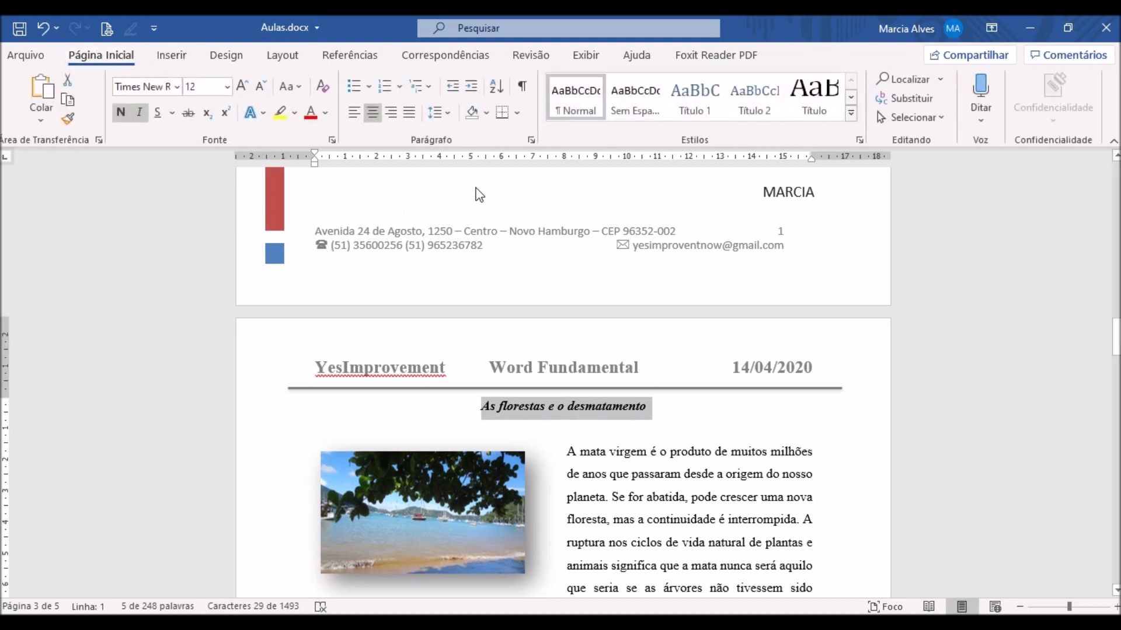
click(531, 141)
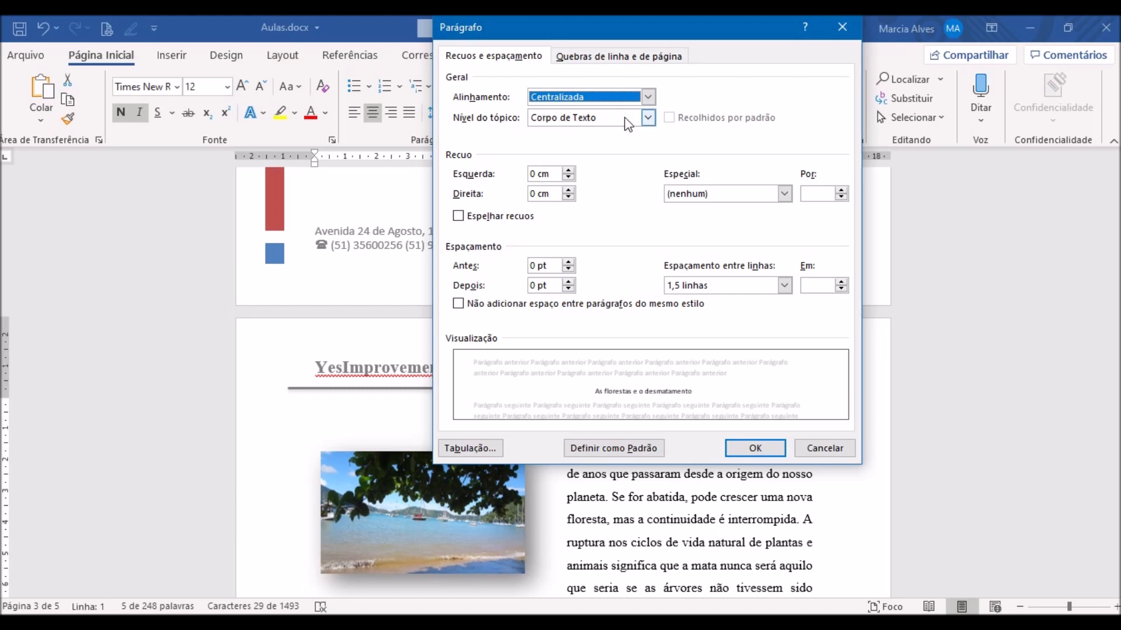
click(648, 119)
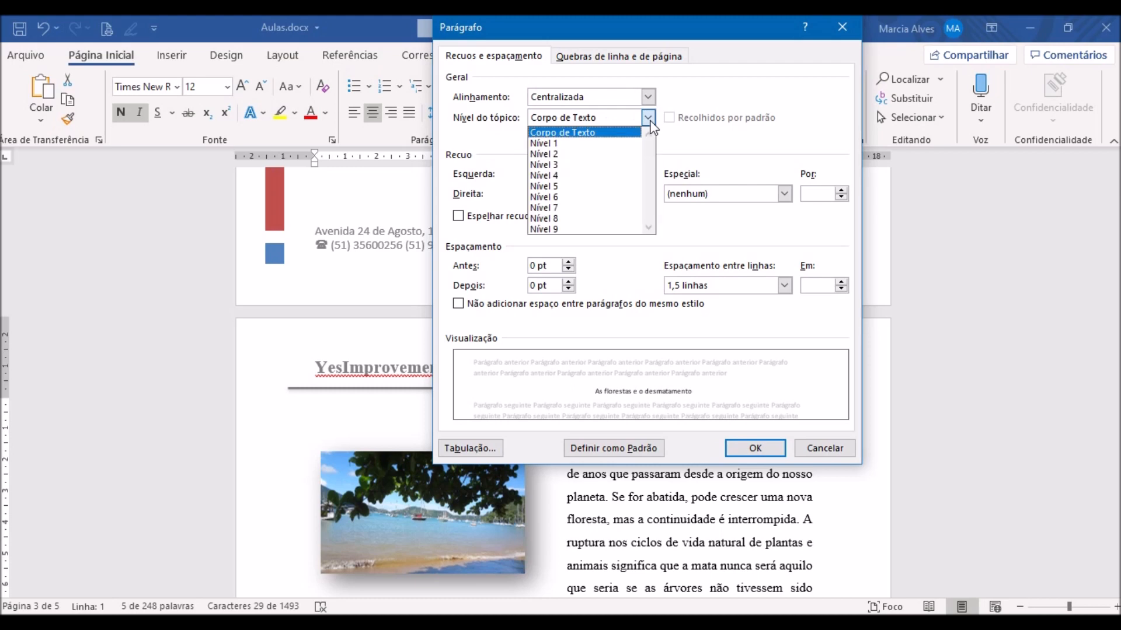
click(557, 144)
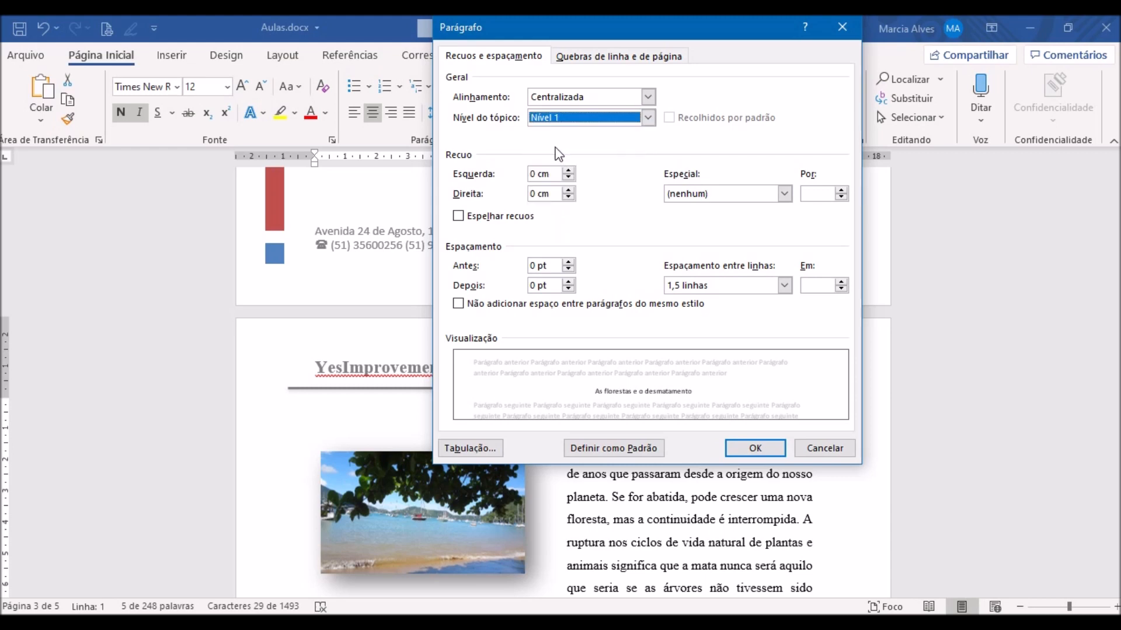
click(755, 449)
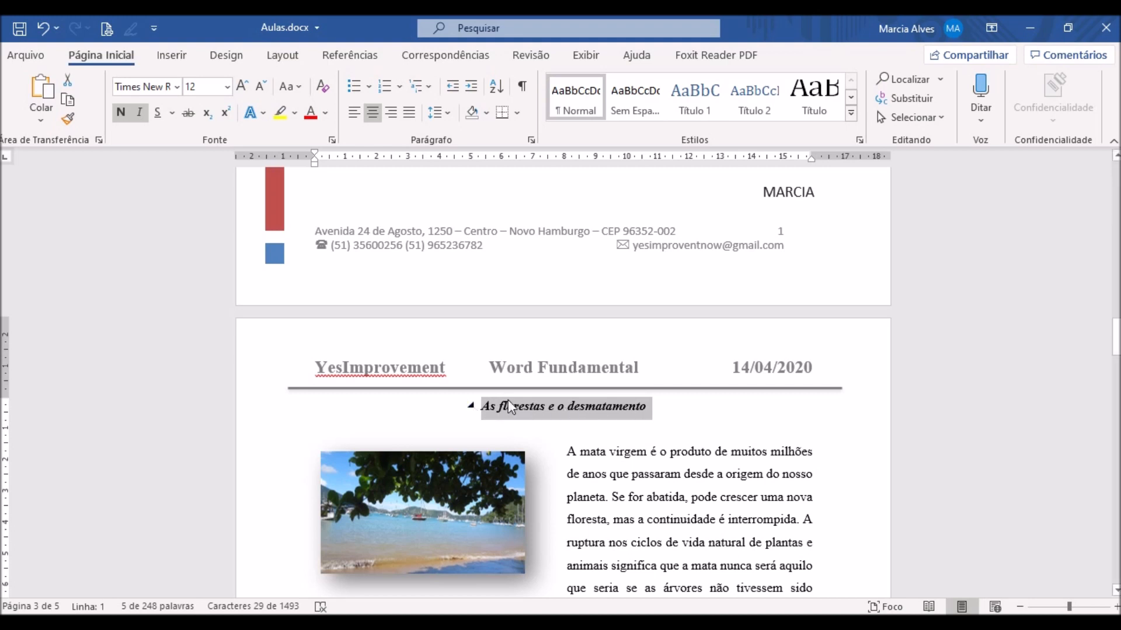
Collapse the content under the title "As florestas e o desmatamento", check the pages below, and expand it again
click(471, 408)
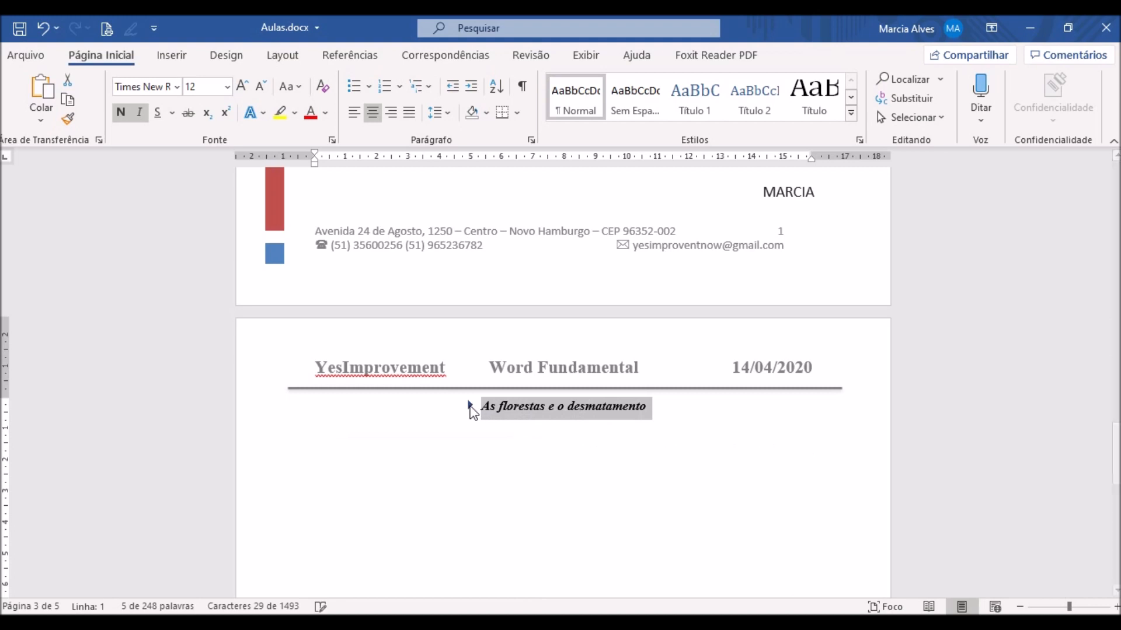
scroll(636, 432, down, 3)
scroll(636, 431, down, 5)
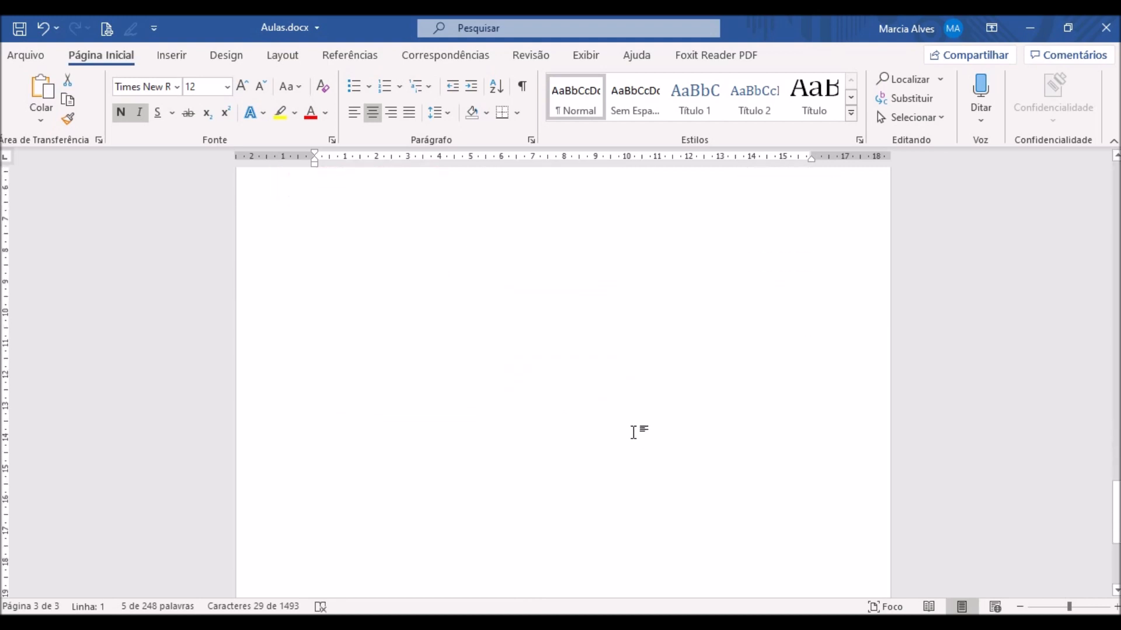
scroll(631, 433, up, 4)
scroll(630, 434, up, 3)
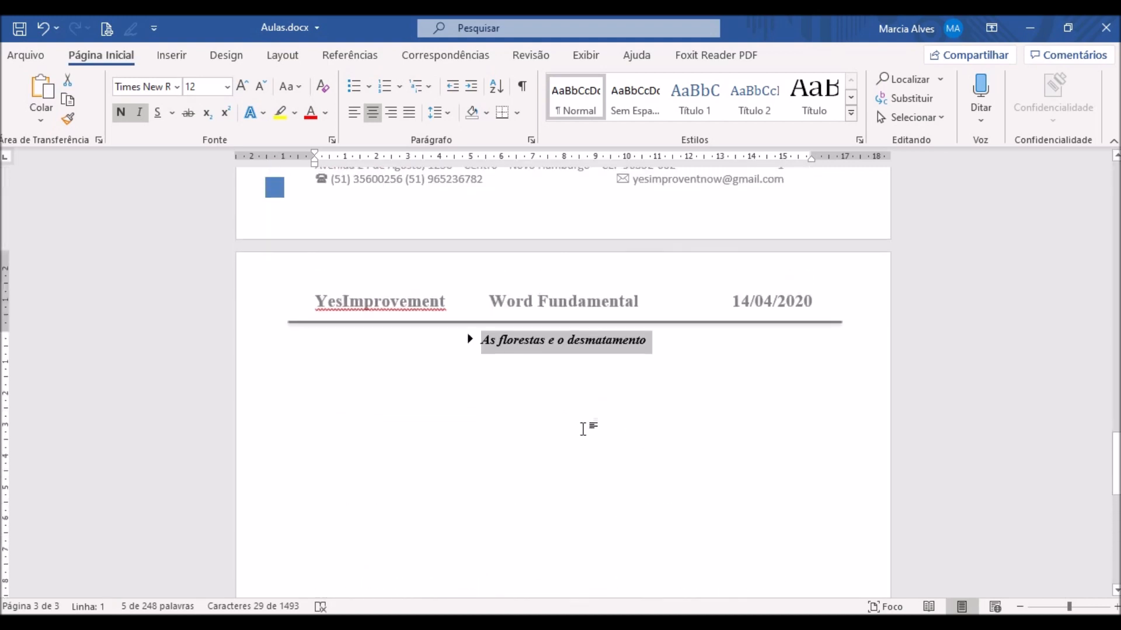
click(470, 339)
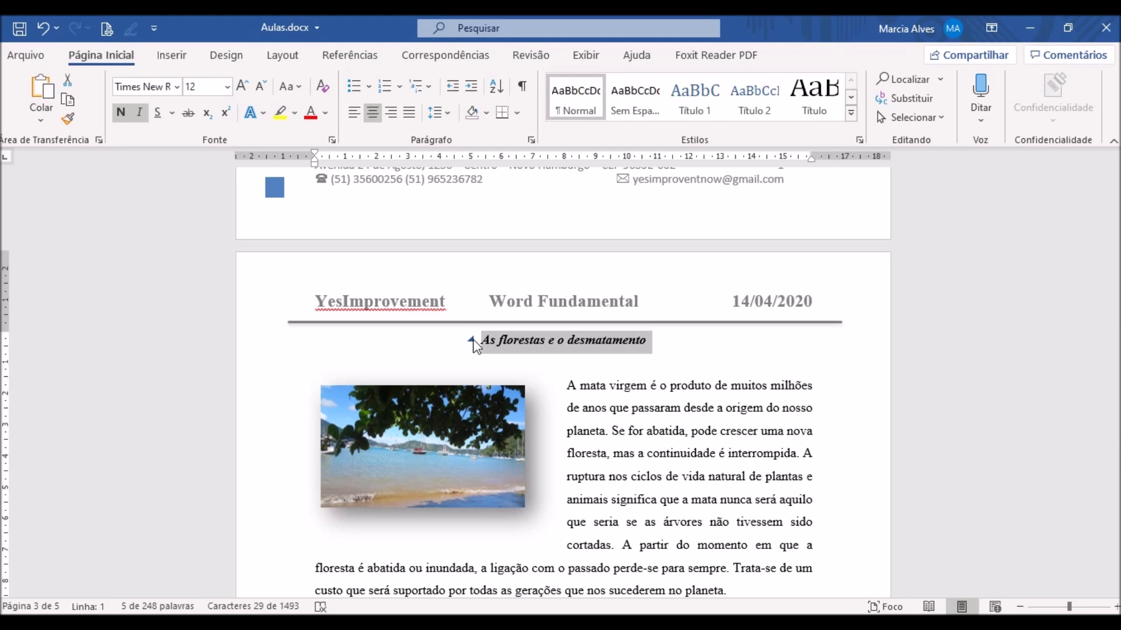
Select the word "Fórmulas" and view its paragraph settings without changing them
scroll(654, 484, down, 3)
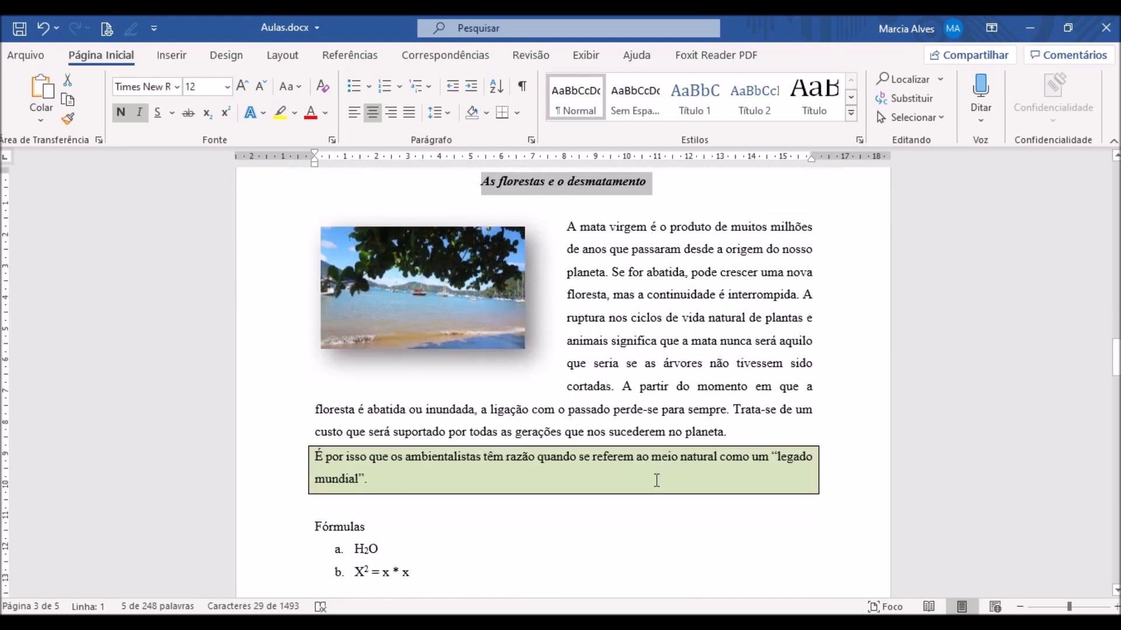
scroll(657, 480, down, 2)
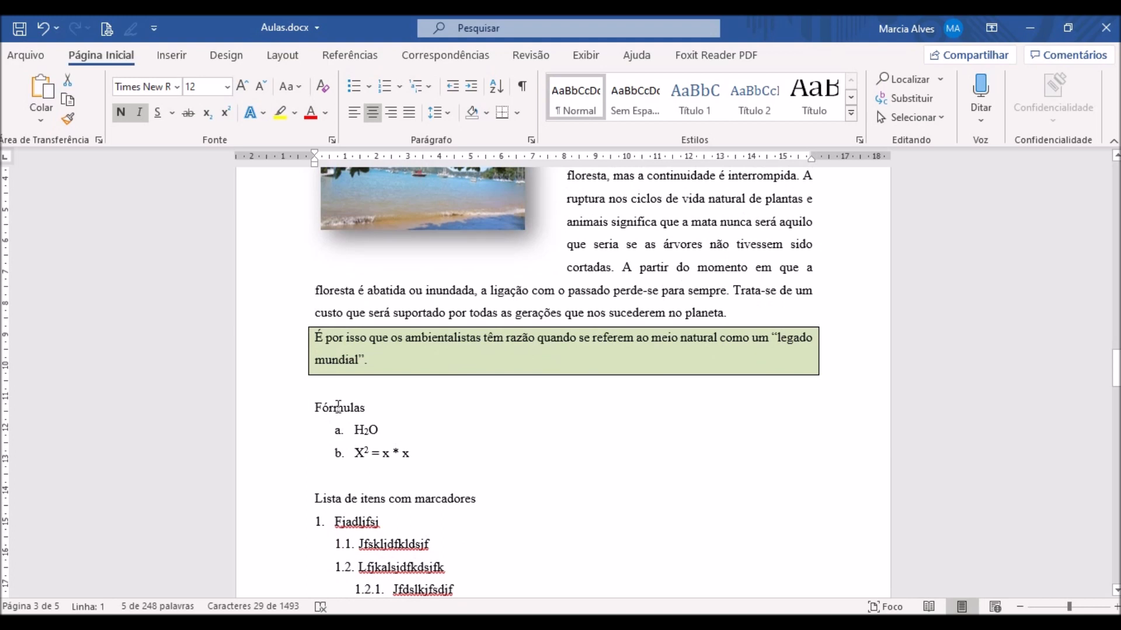
double_click(338, 406)
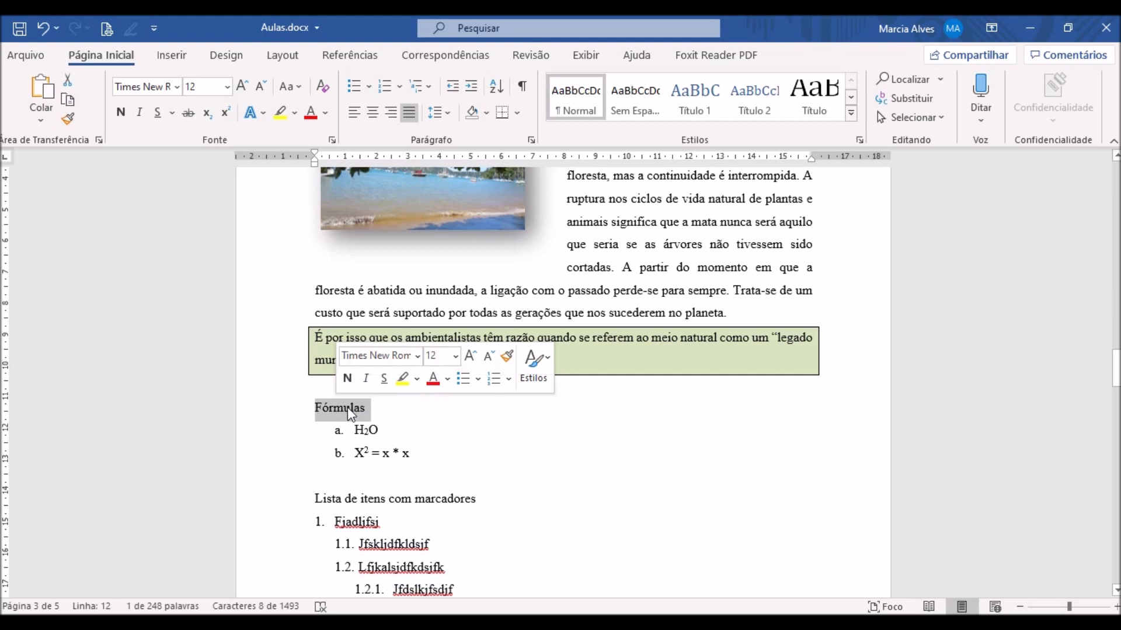
click(531, 140)
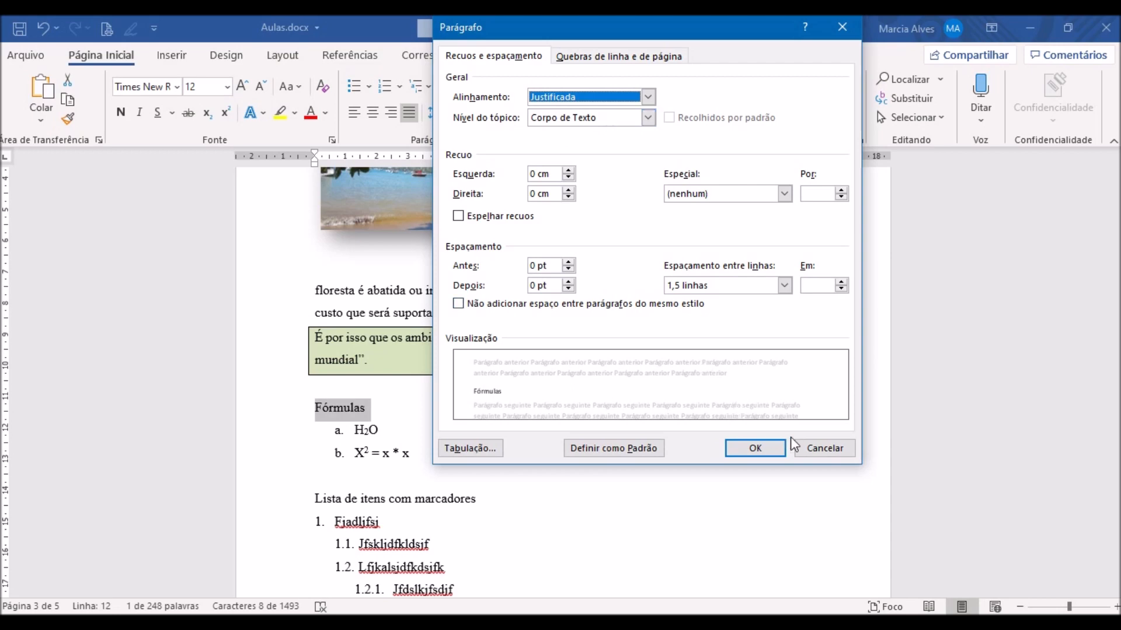
click(822, 448)
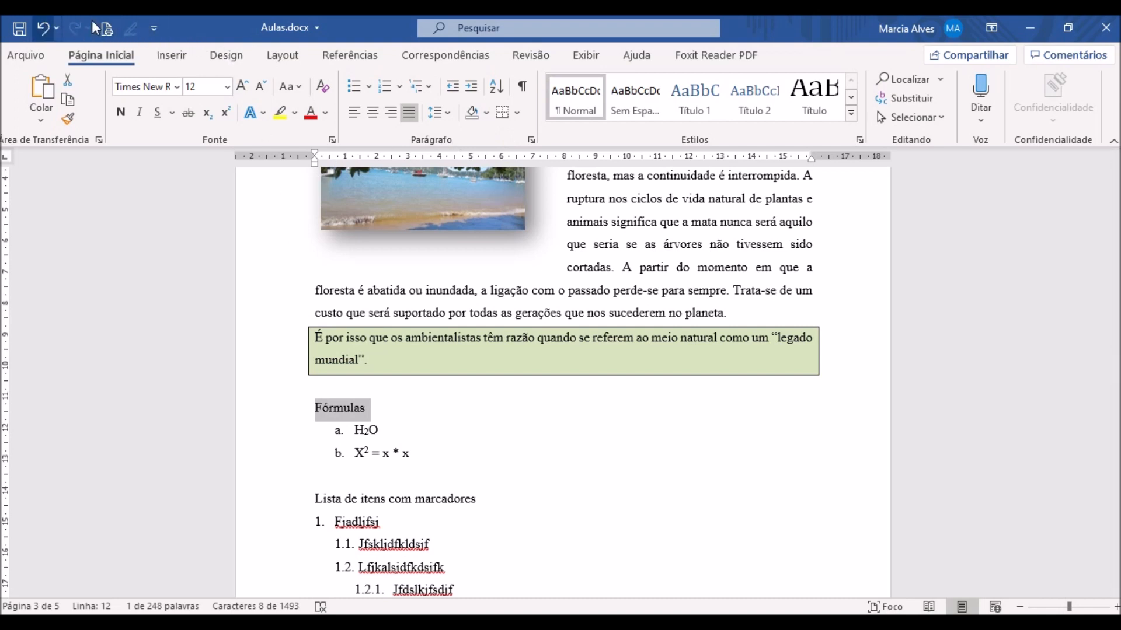
Add the Nível do Tópico command from Todos os Comandos to the Quick Access Toolbar for all documents
click(154, 30)
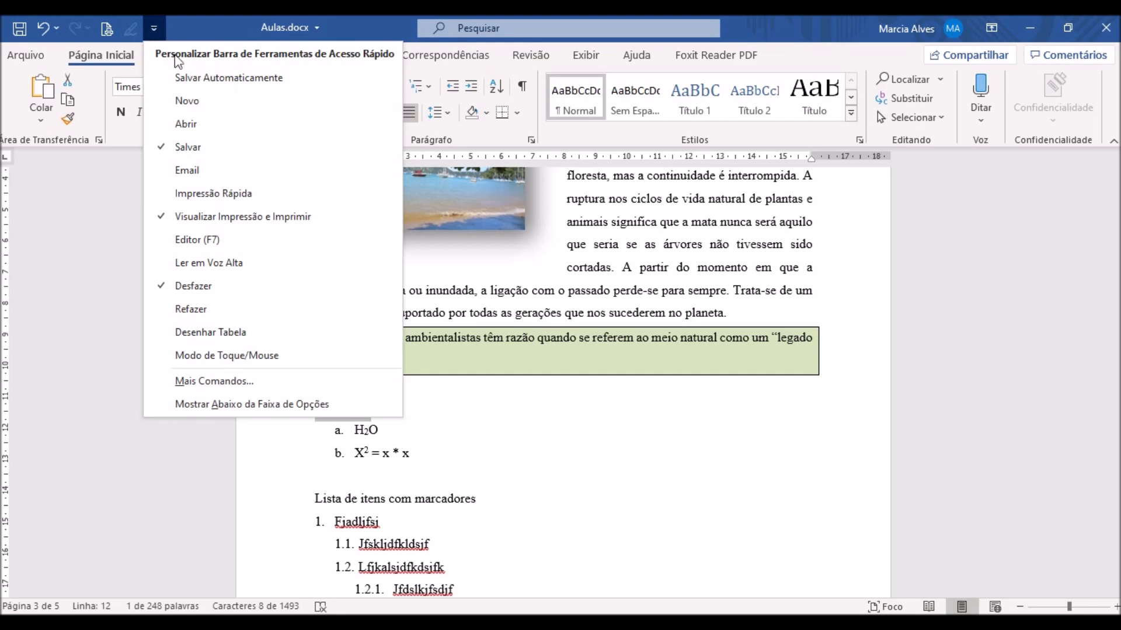
click(218, 383)
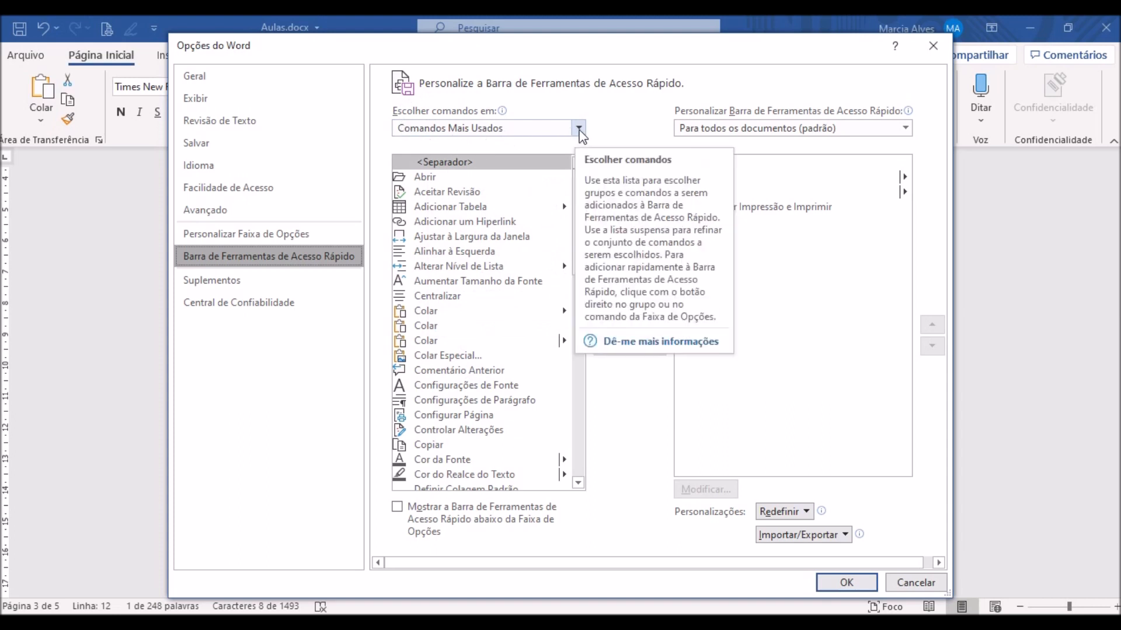
click(550, 131)
click(468, 174)
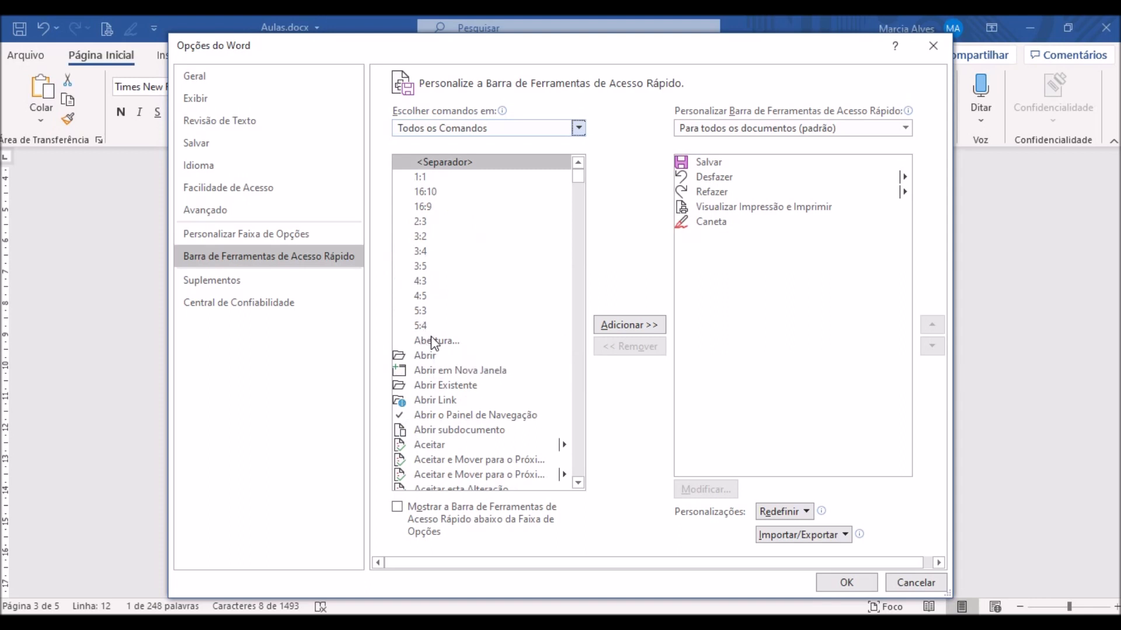
click(433, 341)
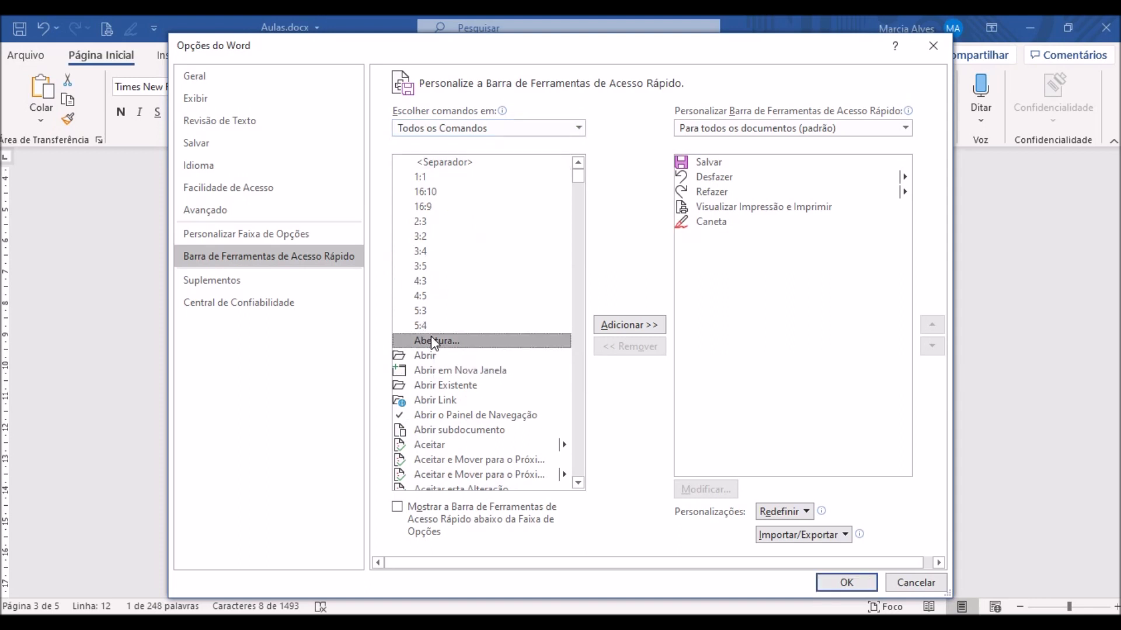
key(n)
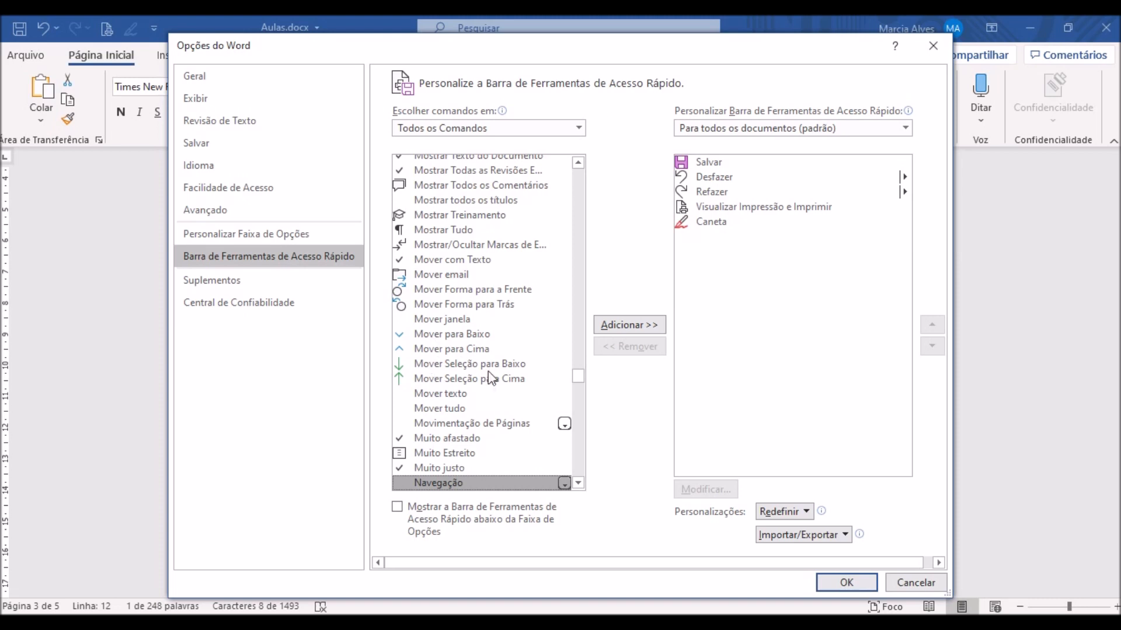
scroll(505, 418, down, 5)
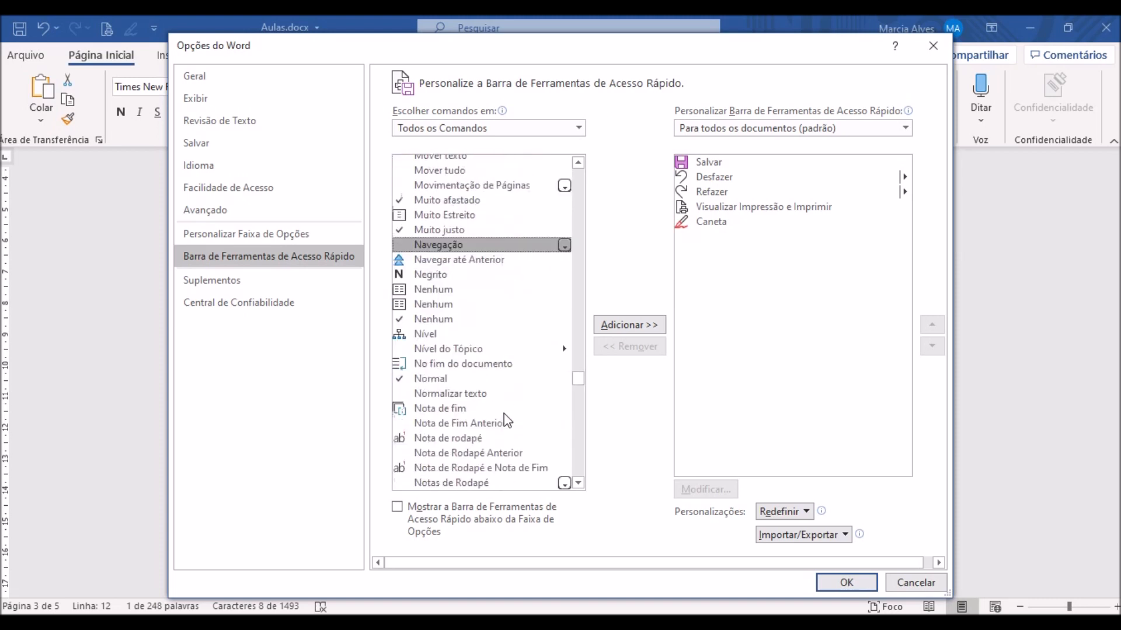
click(443, 355)
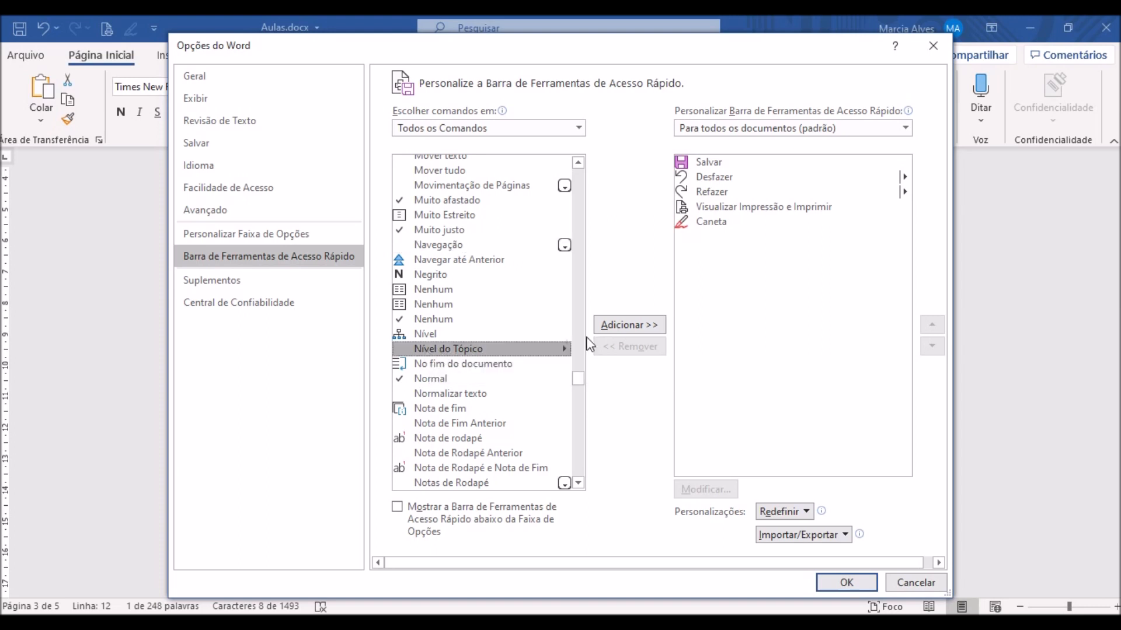
click(630, 325)
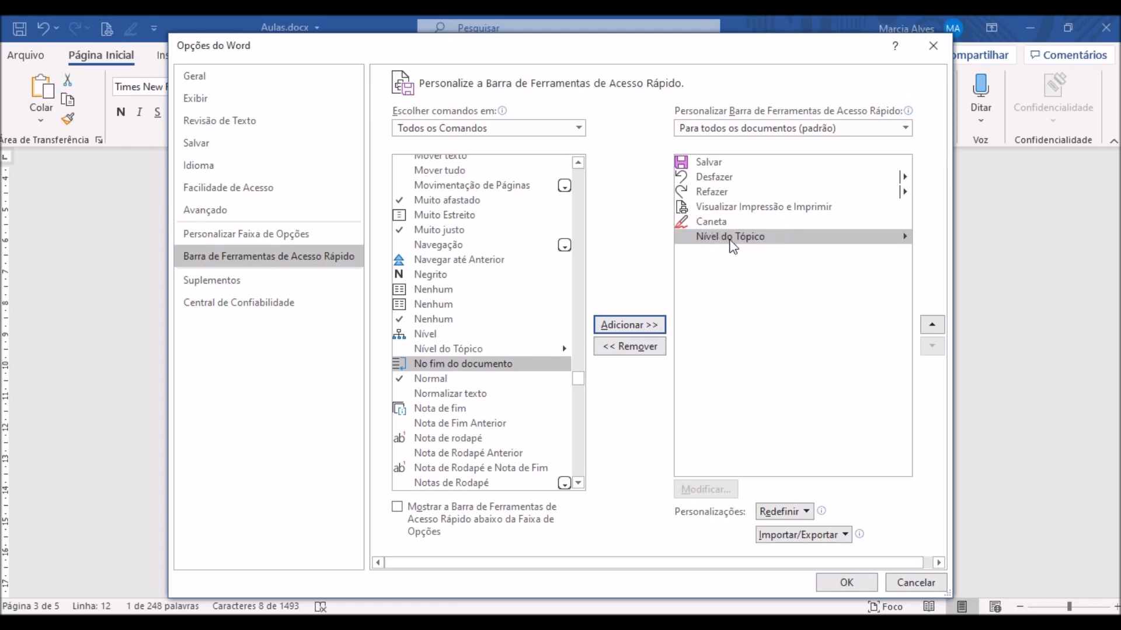
click(848, 584)
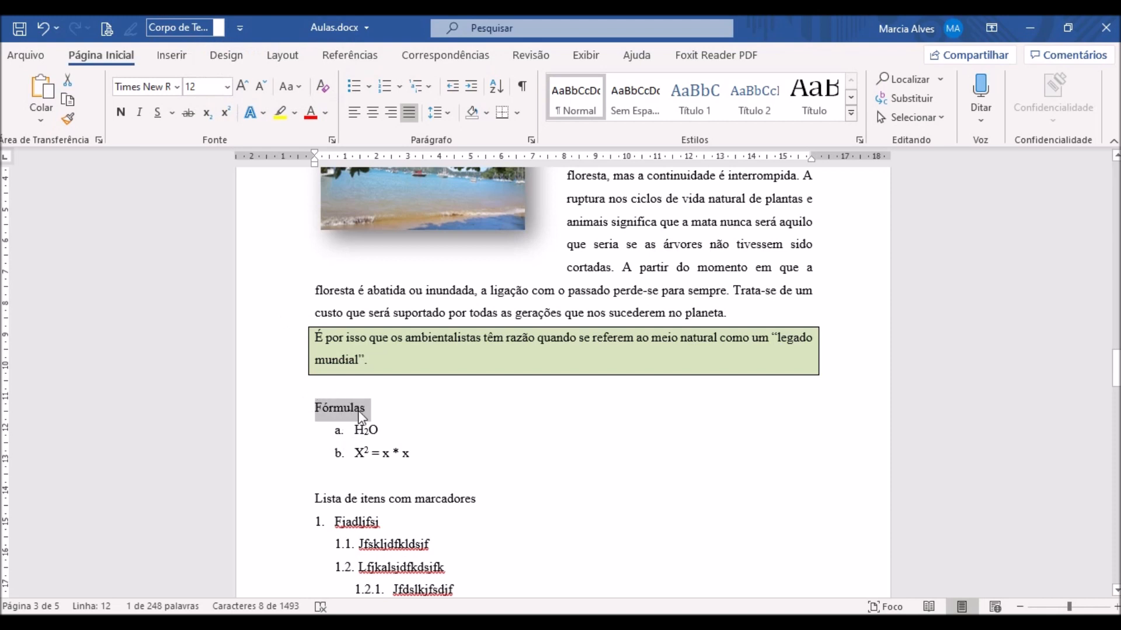
View the outline levels available for the word "Fórmulas" on the Quick Access Toolbar and reselect the word
click(219, 27)
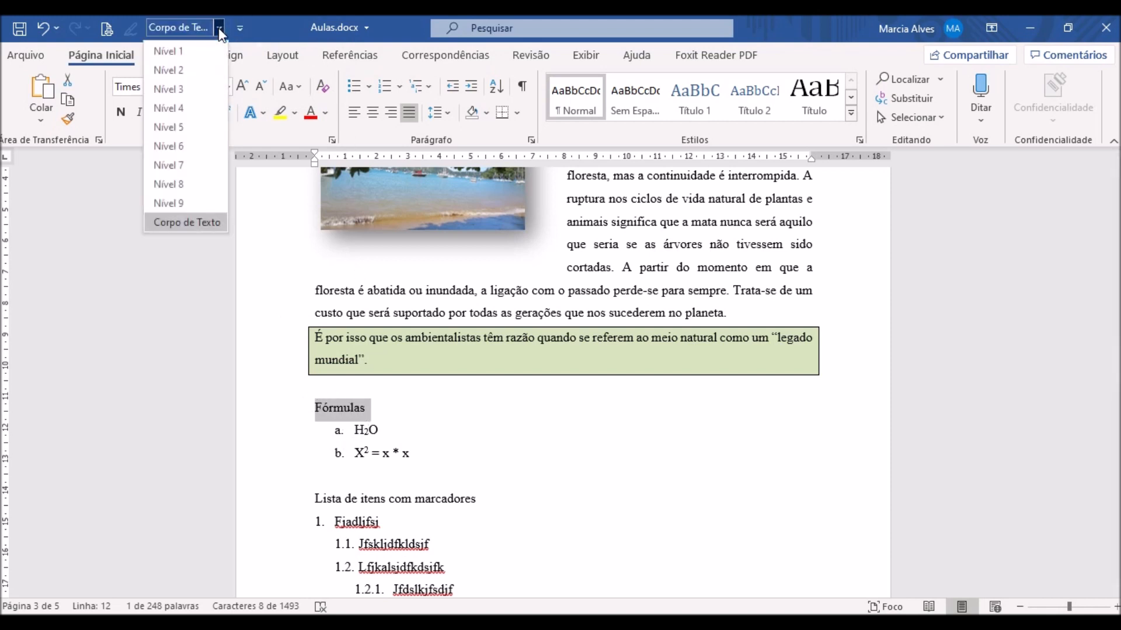
click(181, 88)
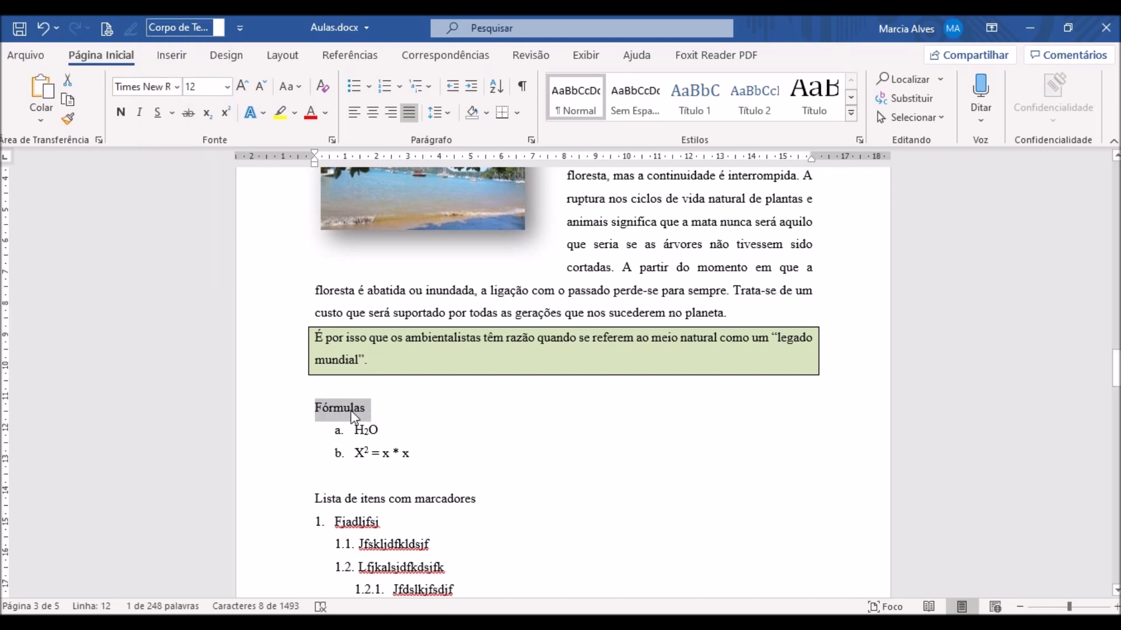
mouse_move(328, 410)
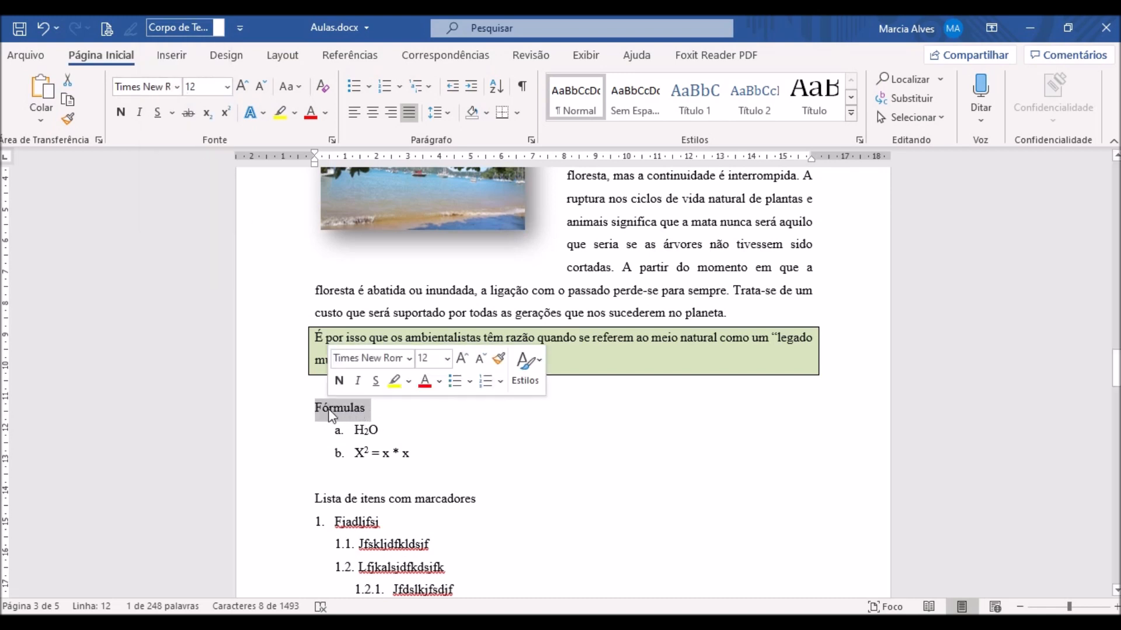
click(357, 408)
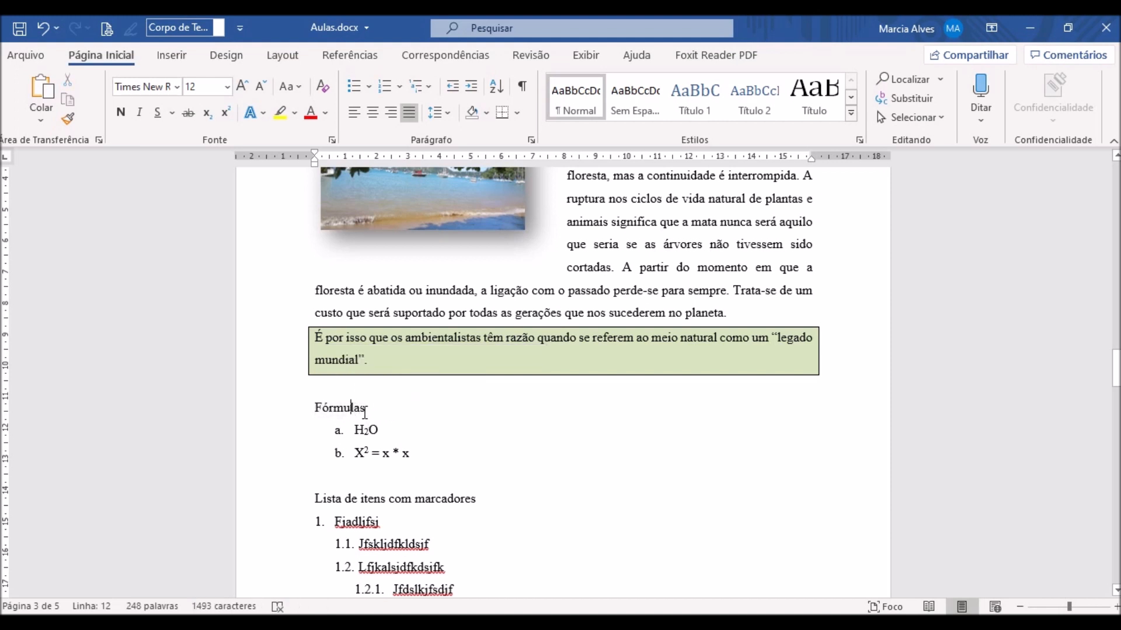
double_click(359, 411)
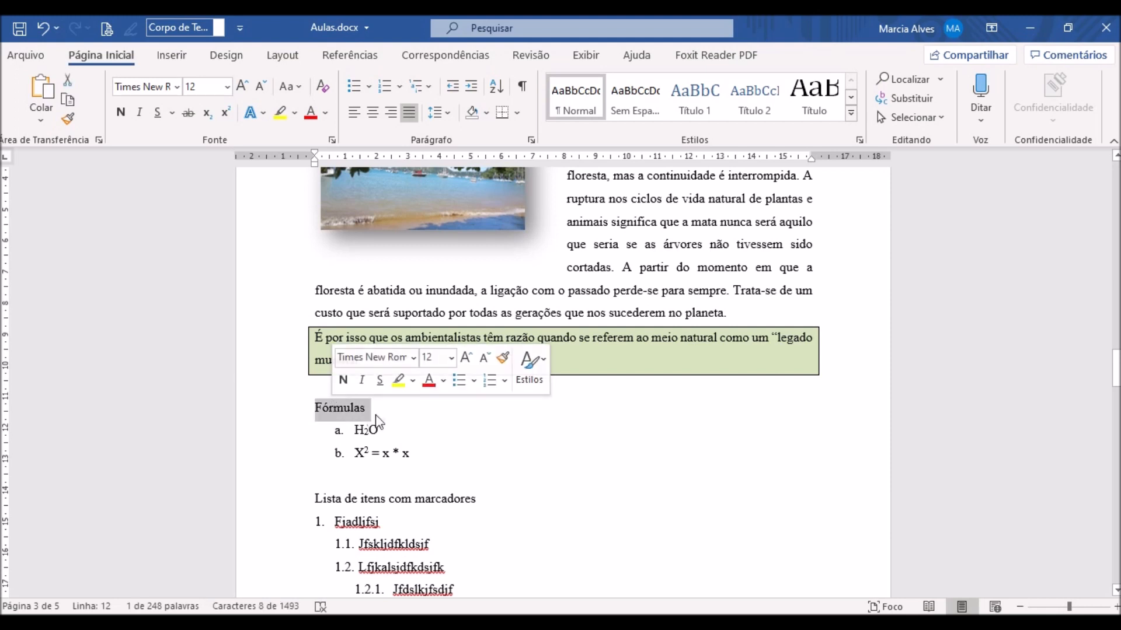
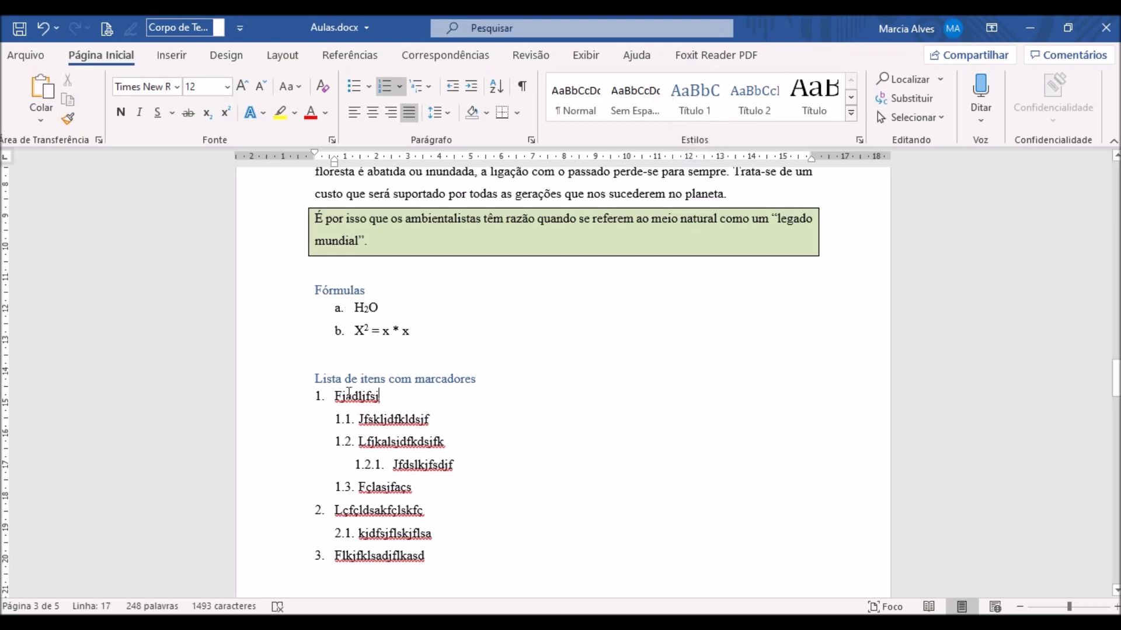
Undo the heading formatting on "Lista de itens com marcadores" and the changes before it, back to the title "As florestas e o desmatamento"
key(ctrl+z)
key(ctrl+z)
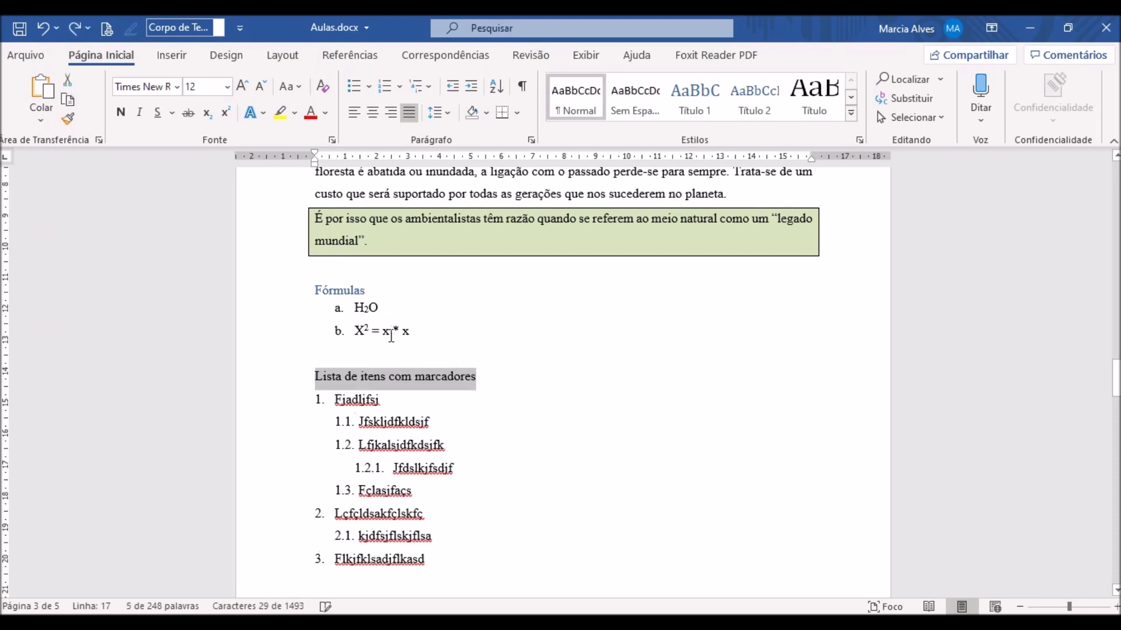
key(ctrl+z)
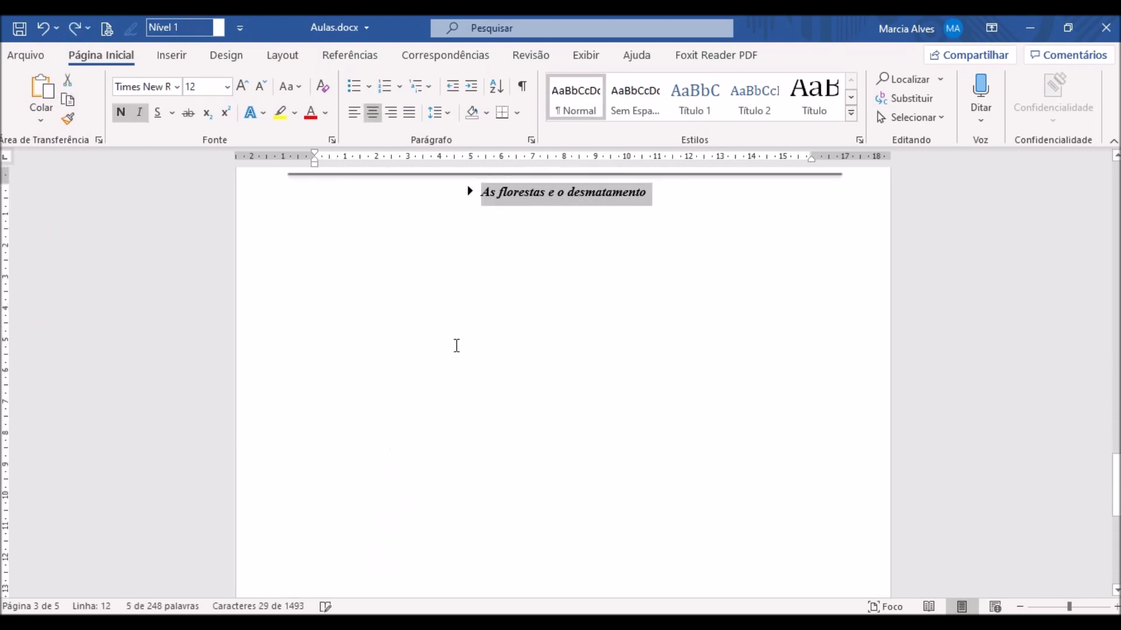
scroll(456, 345, up, 3)
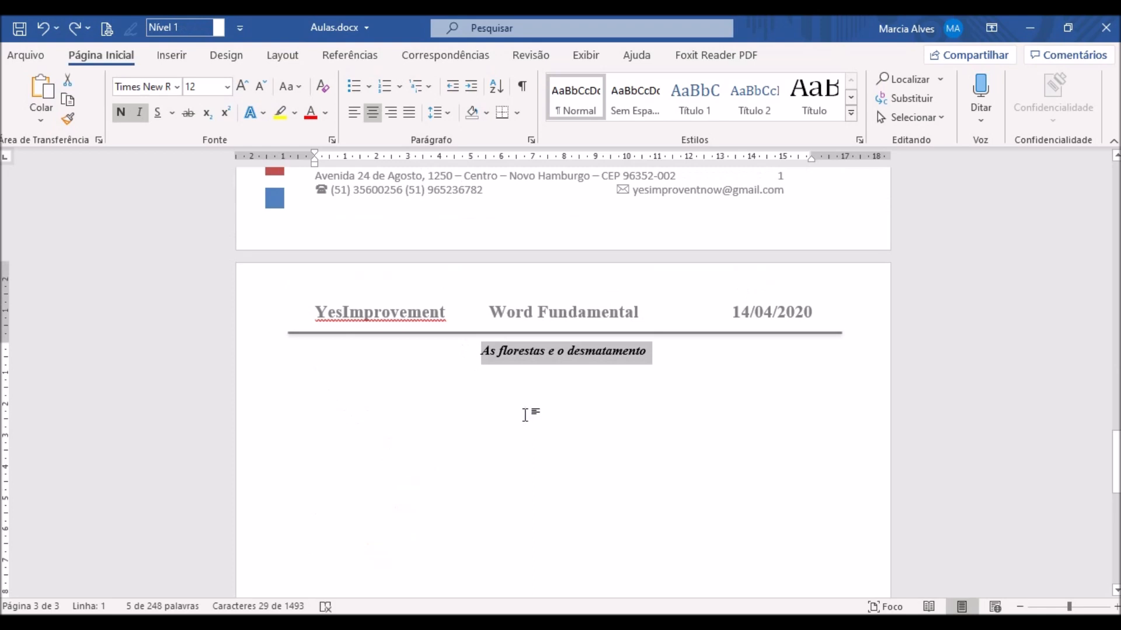
Undo the remaining outline-level changes back to the original state of the title "As florestas e o desmatamento"
key(ctrl+z)
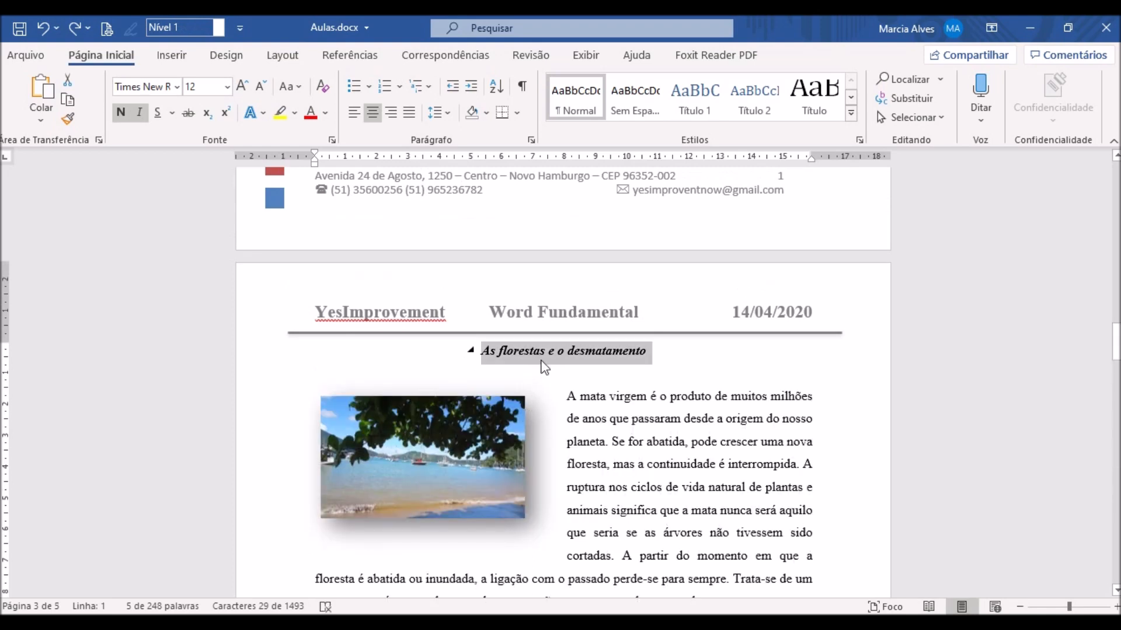
key(ctrl+z)
click(528, 372)
click(482, 351)
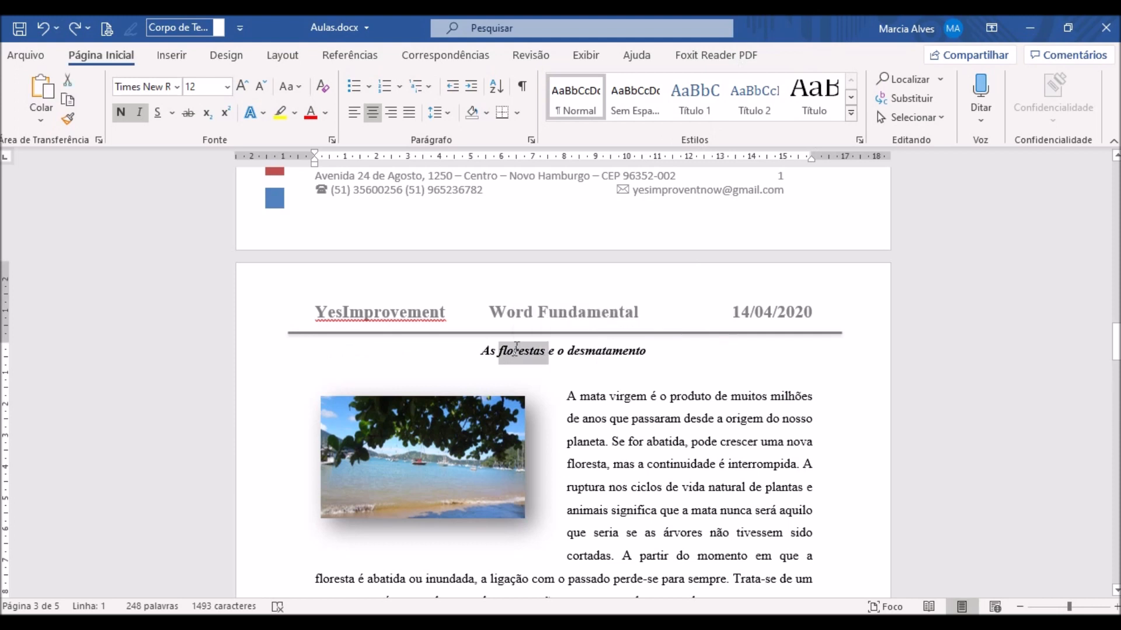
Apply the Título 1 style to the whole title "As florestas e o desmatamento"
triple_click(493, 353)
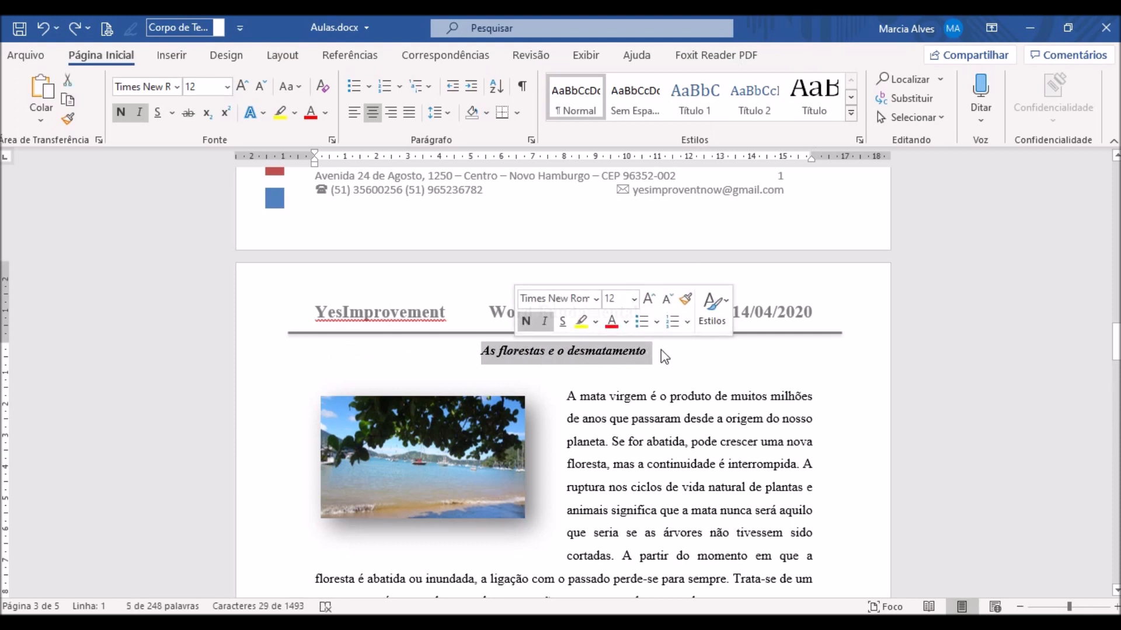
click(689, 96)
click(692, 100)
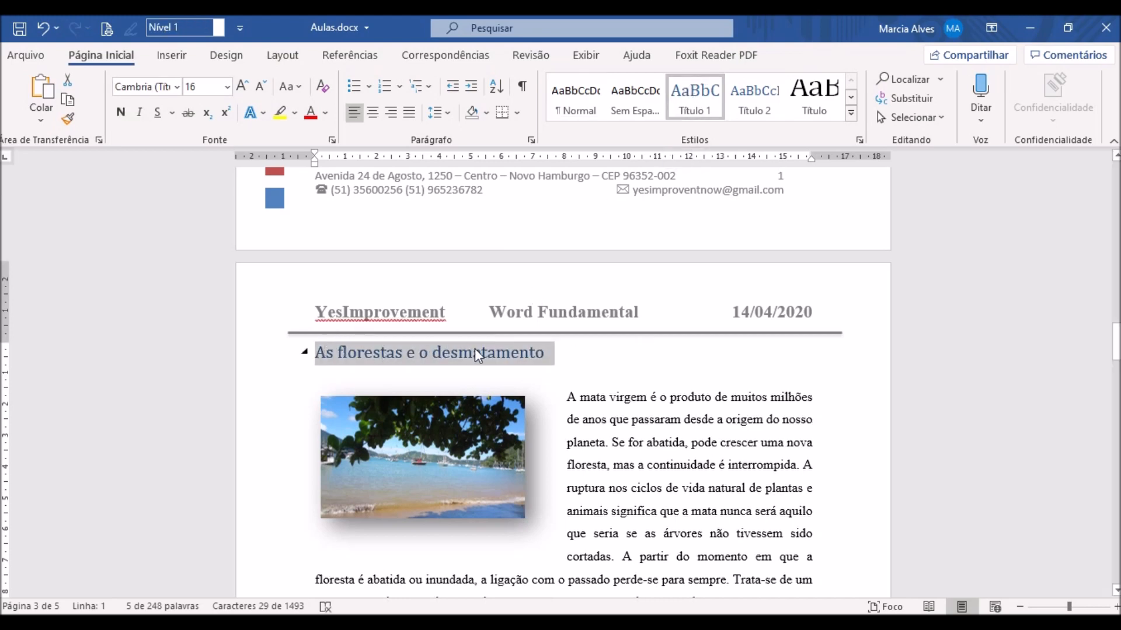
Apply the Título 2 style to the "Fórmulas" heading below the highlighted paragraph
scroll(488, 355, down, 5)
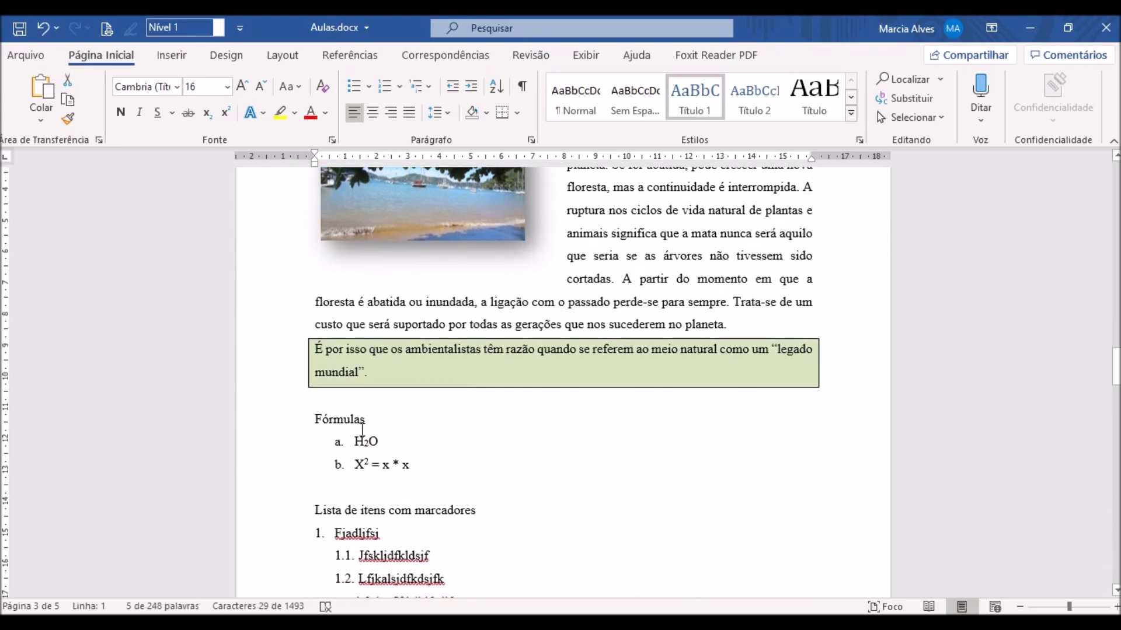
double_click(337, 419)
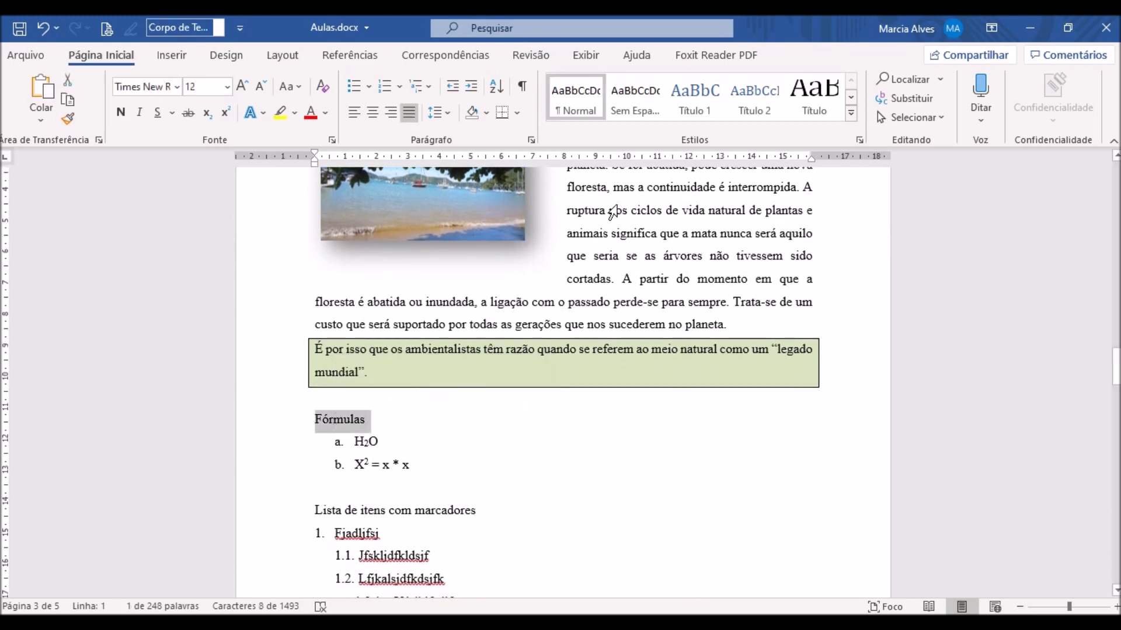
click(755, 100)
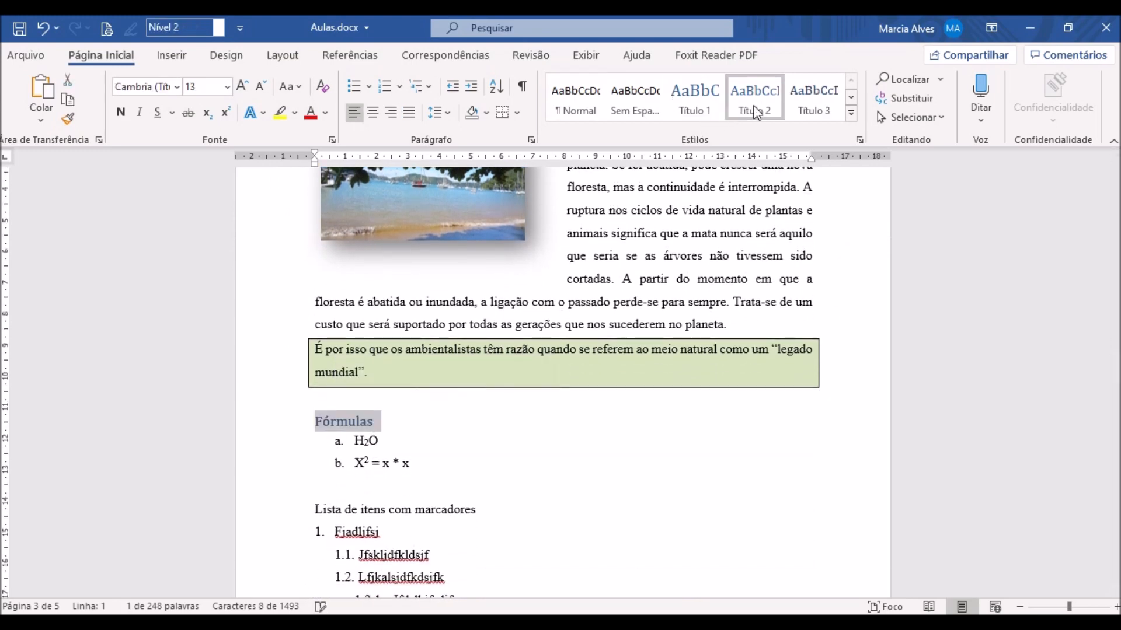
Apply the Título 2 style to the line "Lista de itens com marcadores" above the numbered list
scroll(467, 464, down, 2)
drag(318, 391, 422, 396)
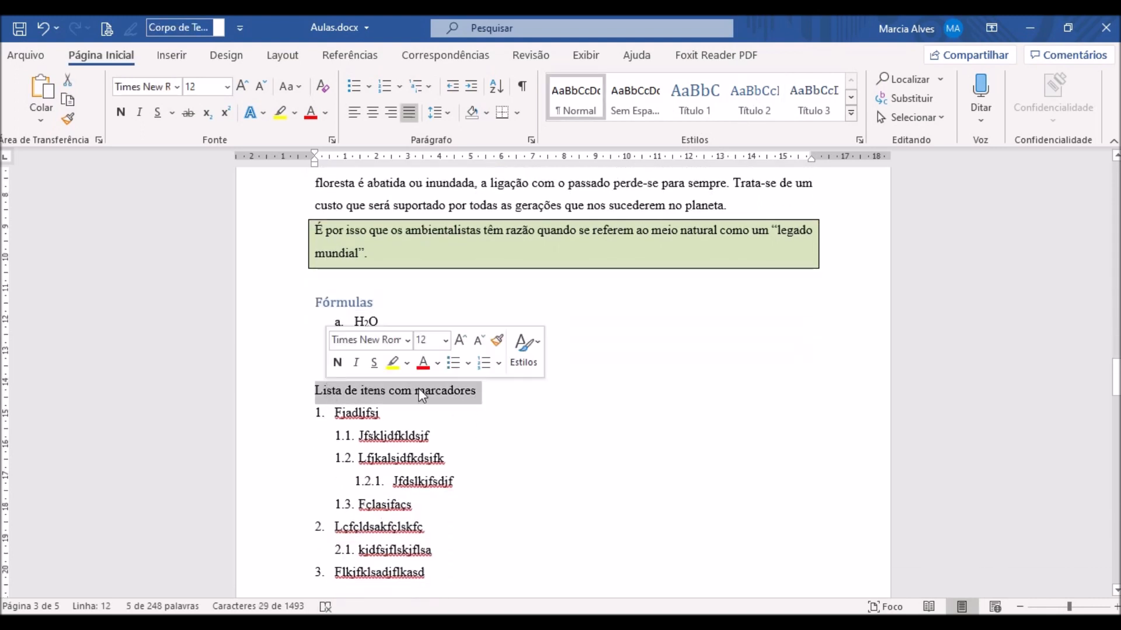
click(815, 108)
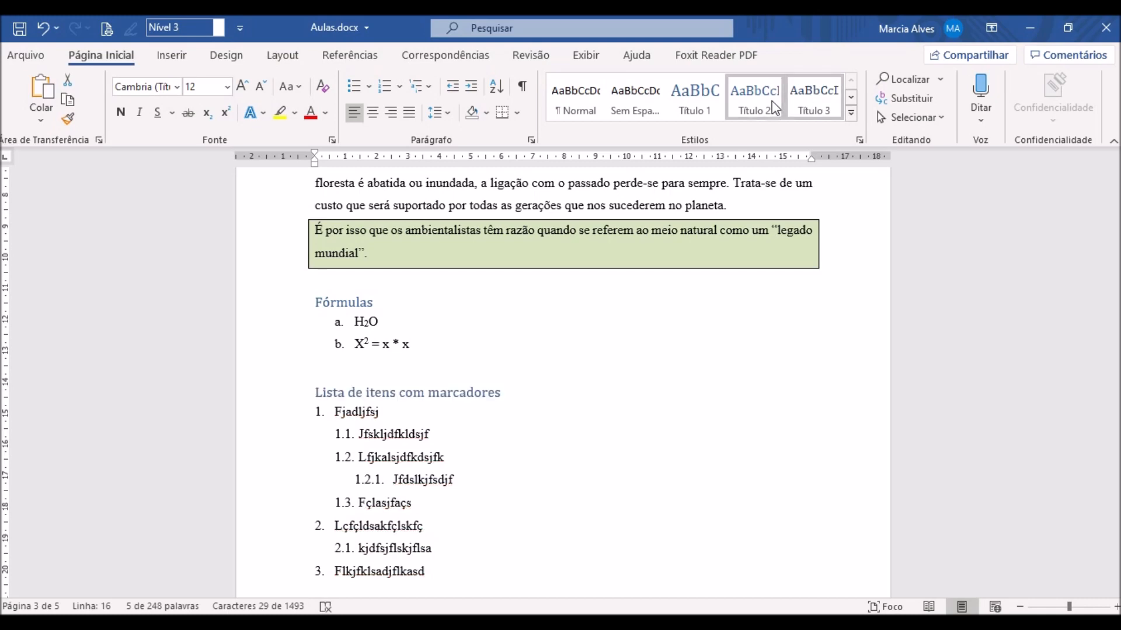
click(752, 109)
Apply the Título 2 style to the line "As principais florestas Tropicais" above the forests table
scroll(439, 402, down, 7)
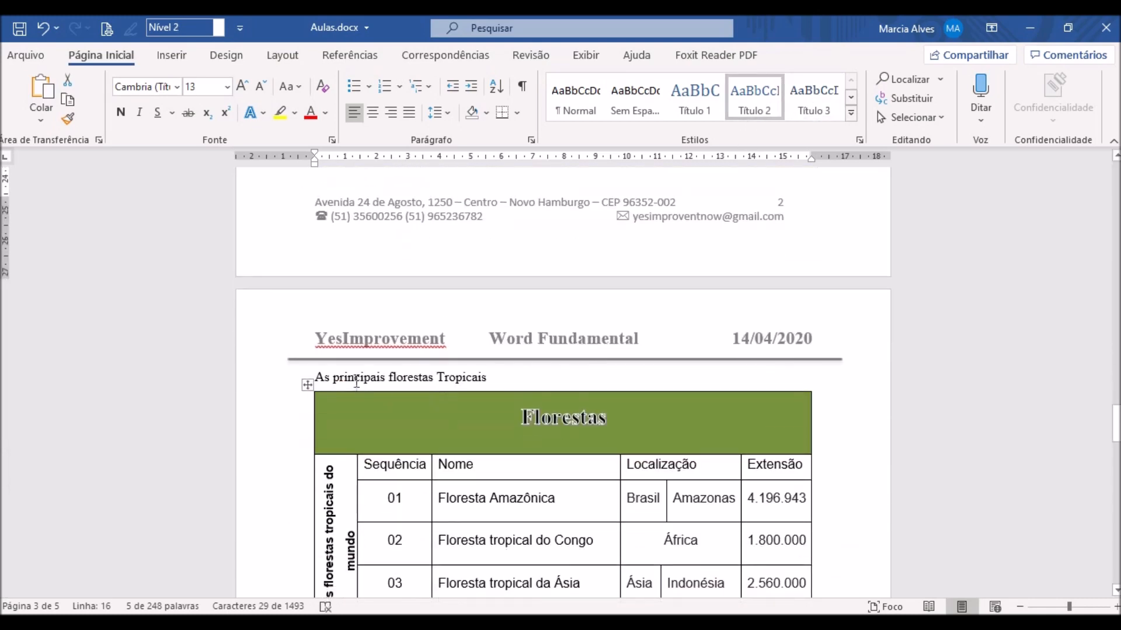
triple_click(355, 379)
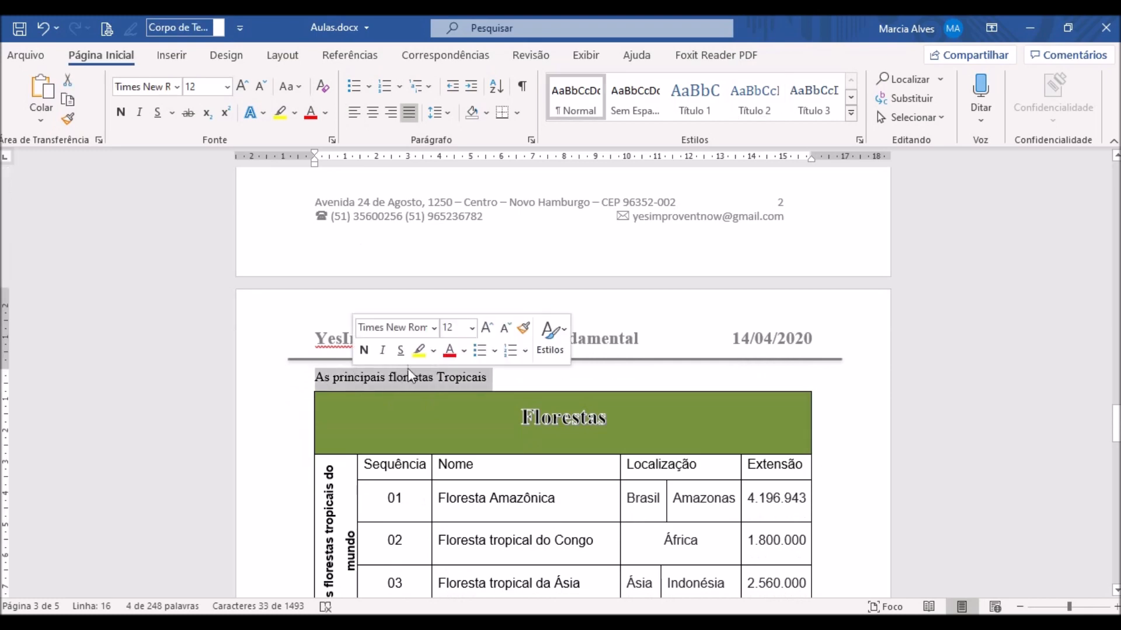
click(752, 101)
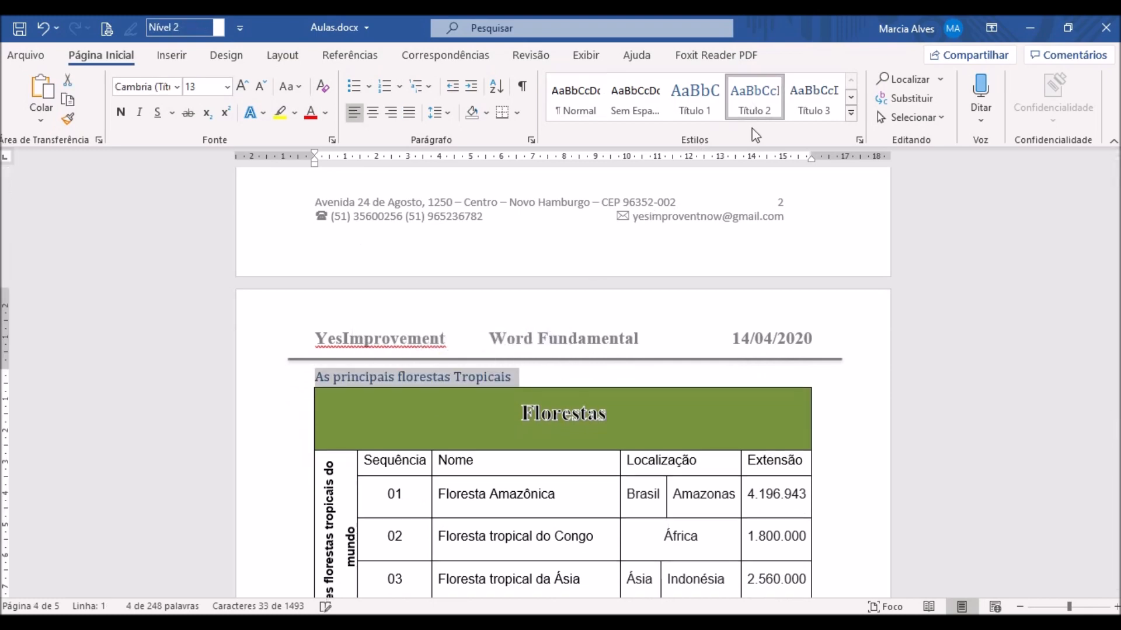
Apply the Título 3 style to the line "Florestas tropicais e extensões" above the chart
scroll(359, 404, down, 5)
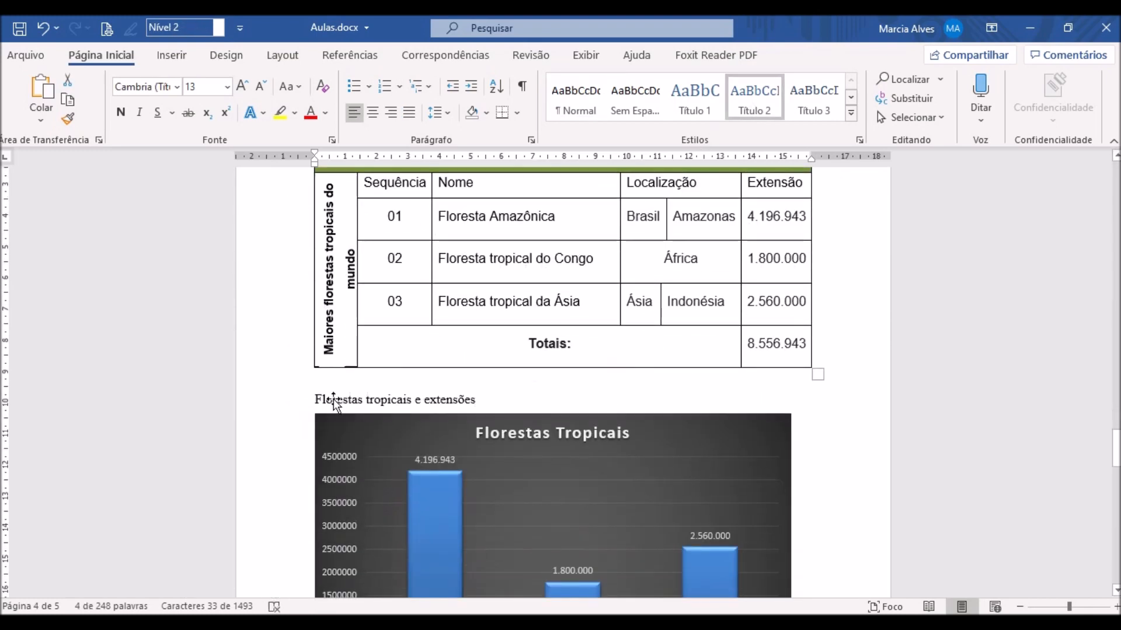
scroll(409, 421, up, 3)
scroll(515, 454, down, 2)
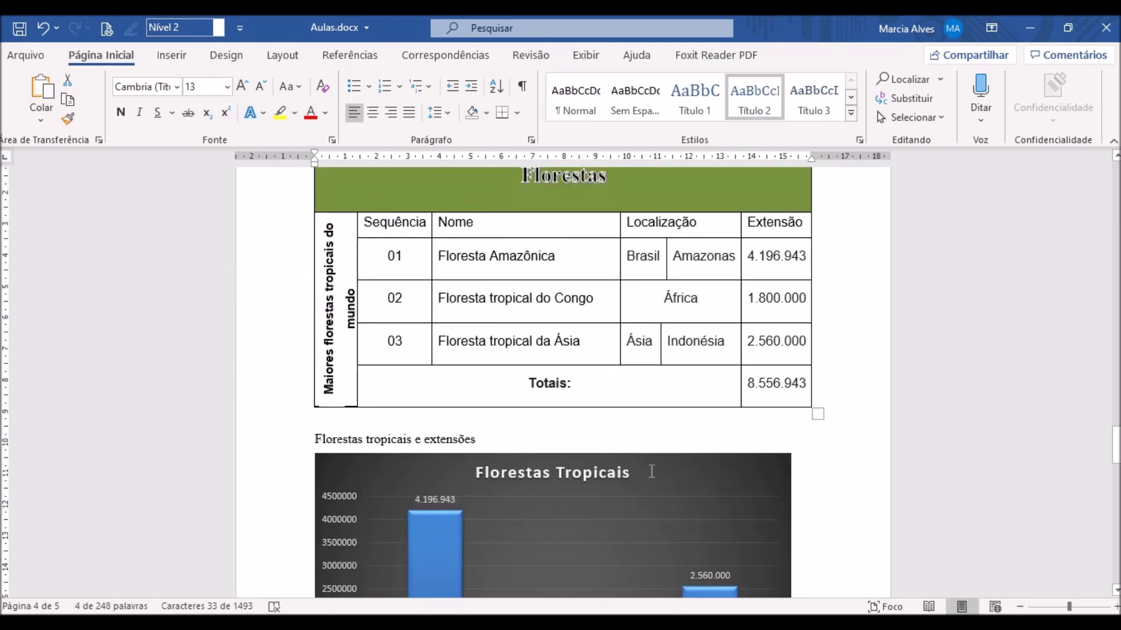
scroll(586, 514, up, 2)
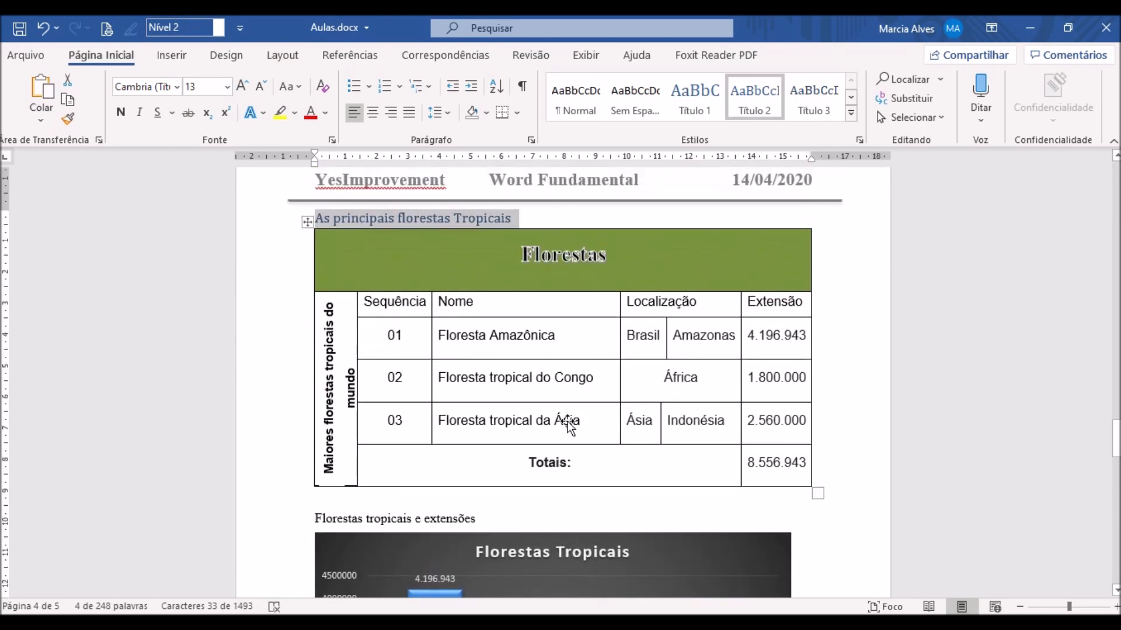
triple_click(388, 520)
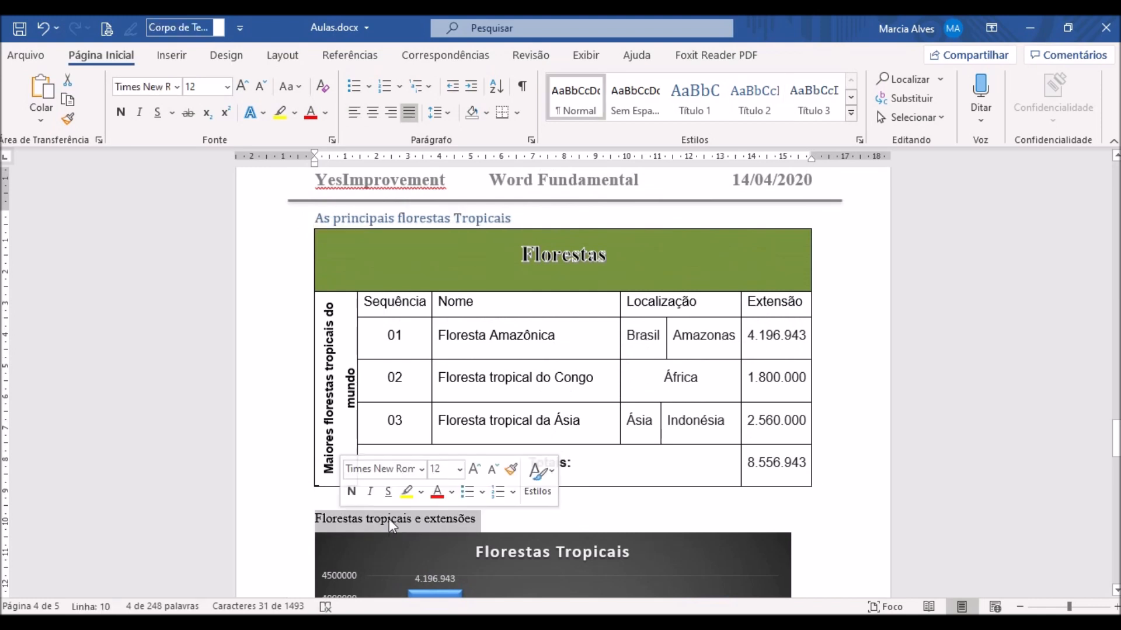
click(501, 525)
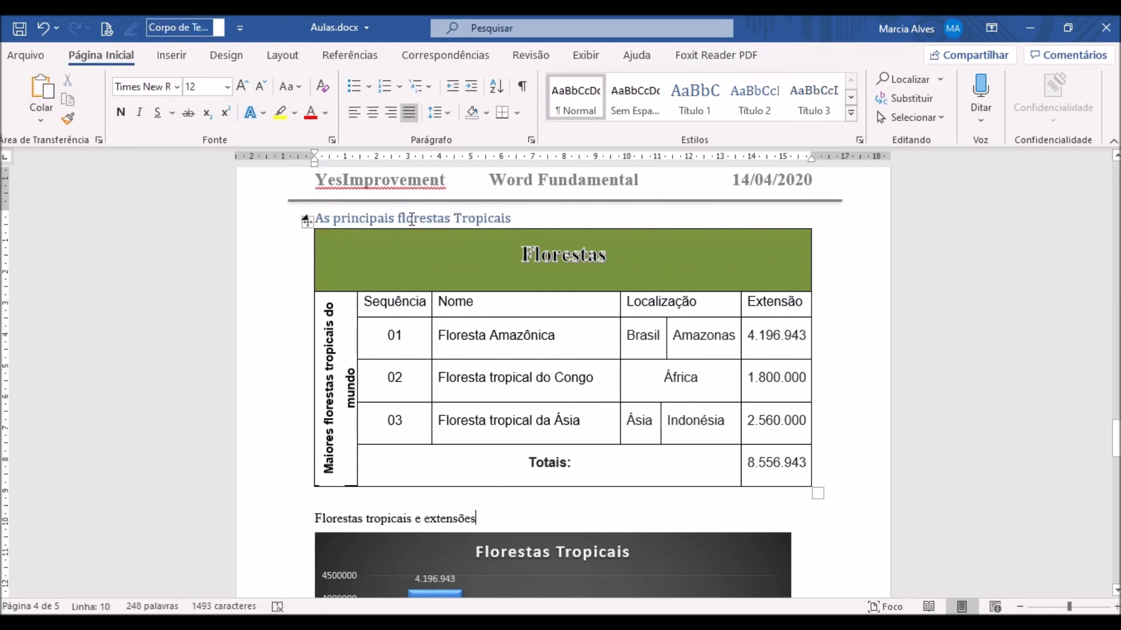
triple_click(381, 517)
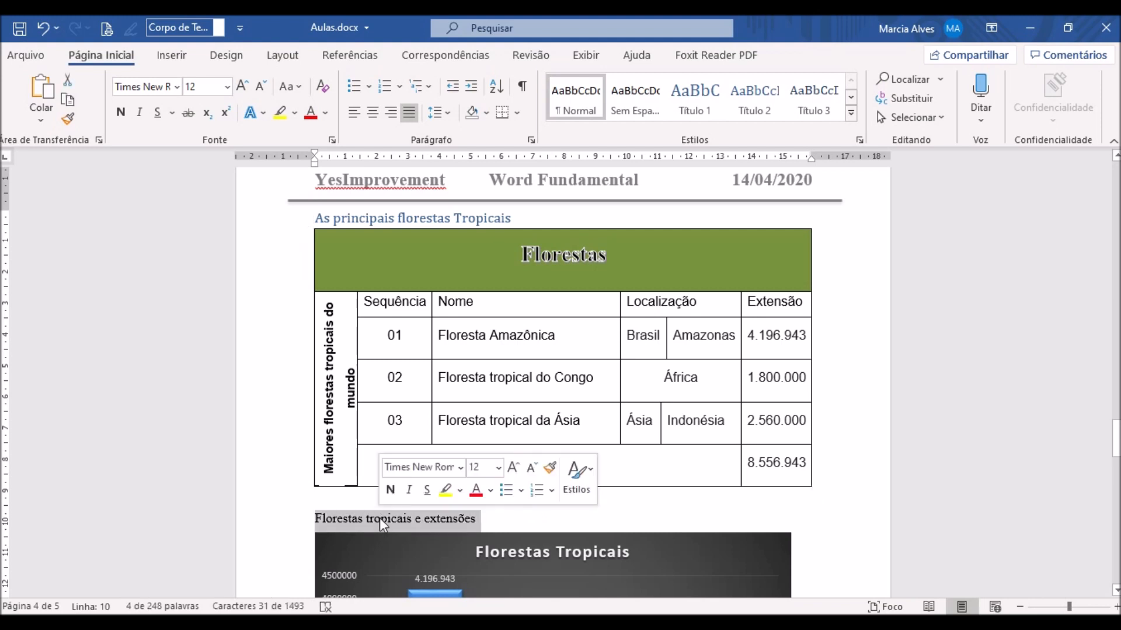
click(811, 100)
Apply the Título 2 style to the line "Inserindo e criando Formas" above the cloud shape
scroll(503, 492, down, 10)
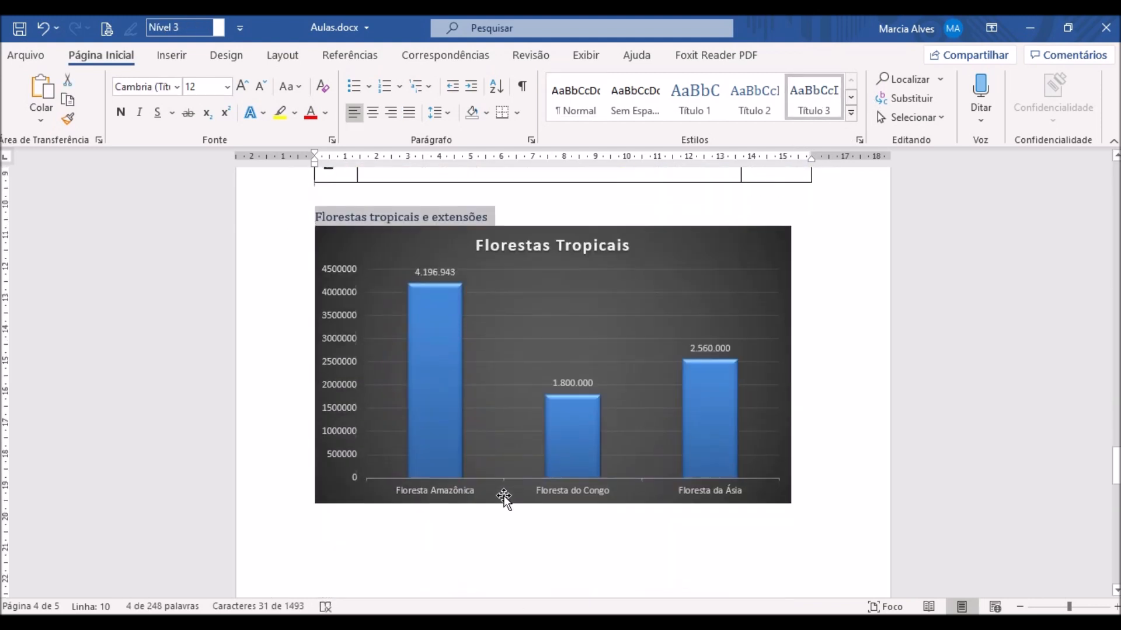
scroll(505, 503, down, 3)
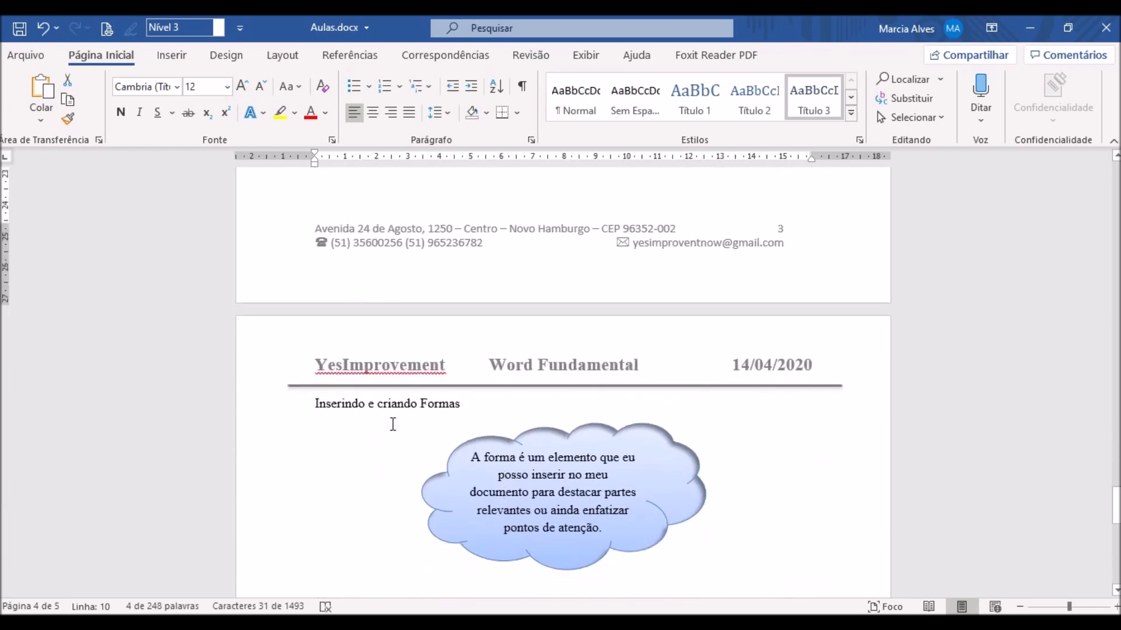
double_click(343, 408)
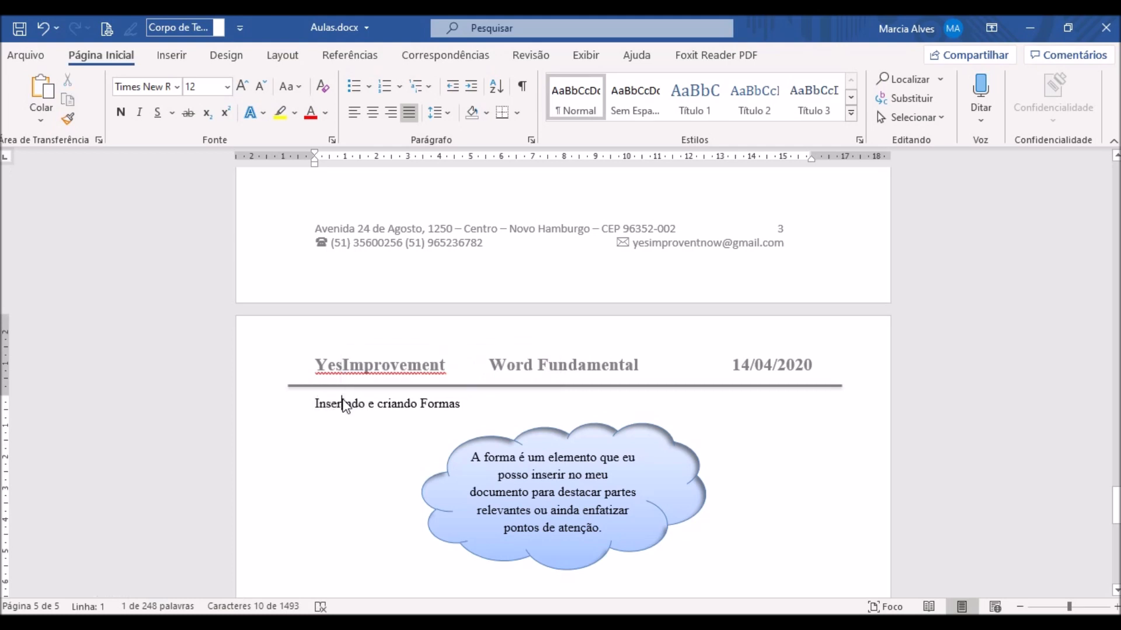
triple_click(344, 401)
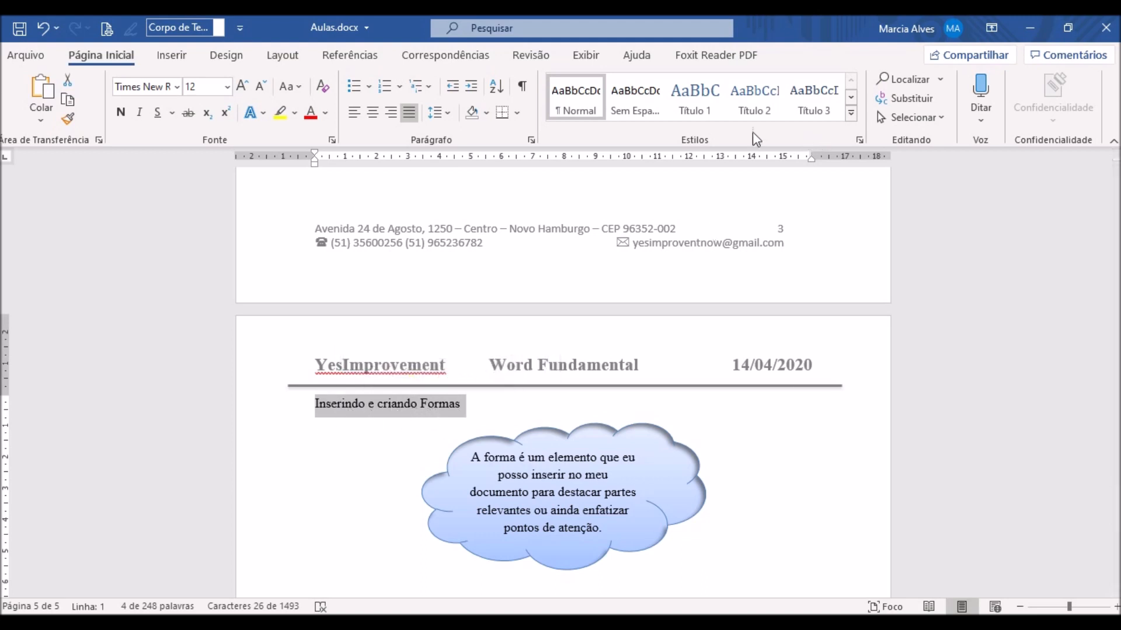
click(770, 102)
Apply the Título 2 style to the "SmartArt" line above the cycle diagram
scroll(448, 389, down, 6)
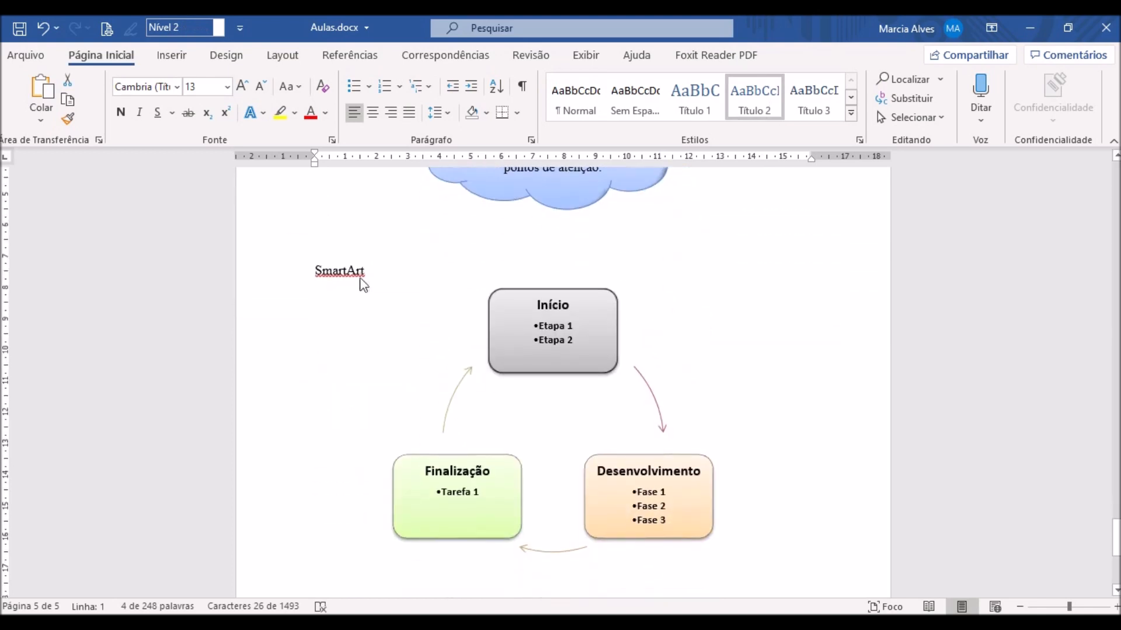
double_click(339, 269)
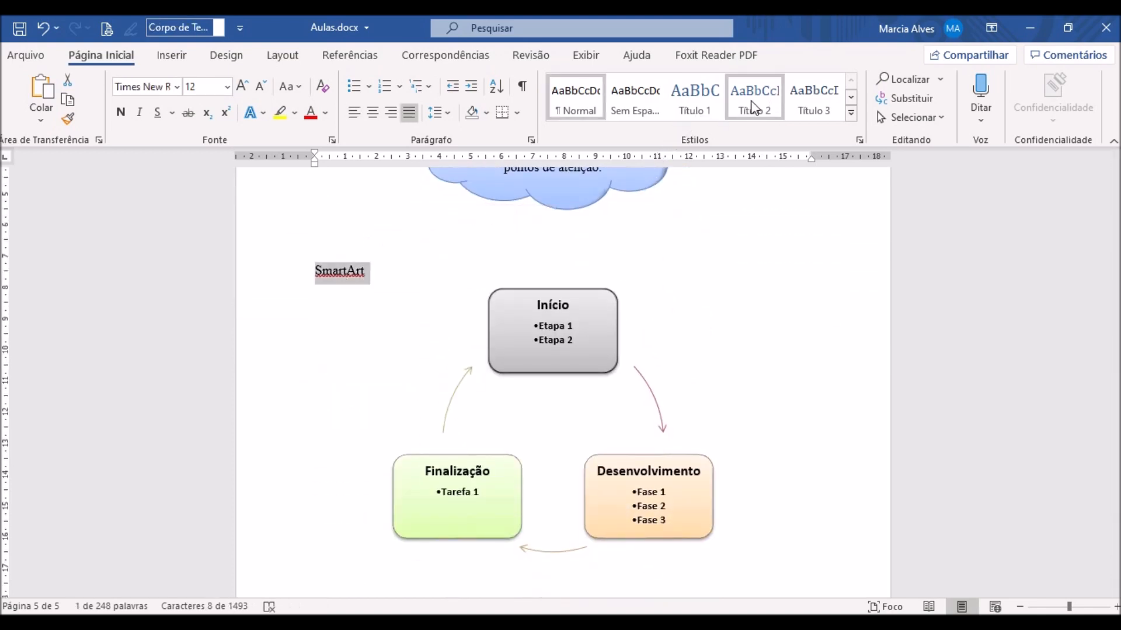
scroll(307, 423, down, 5)
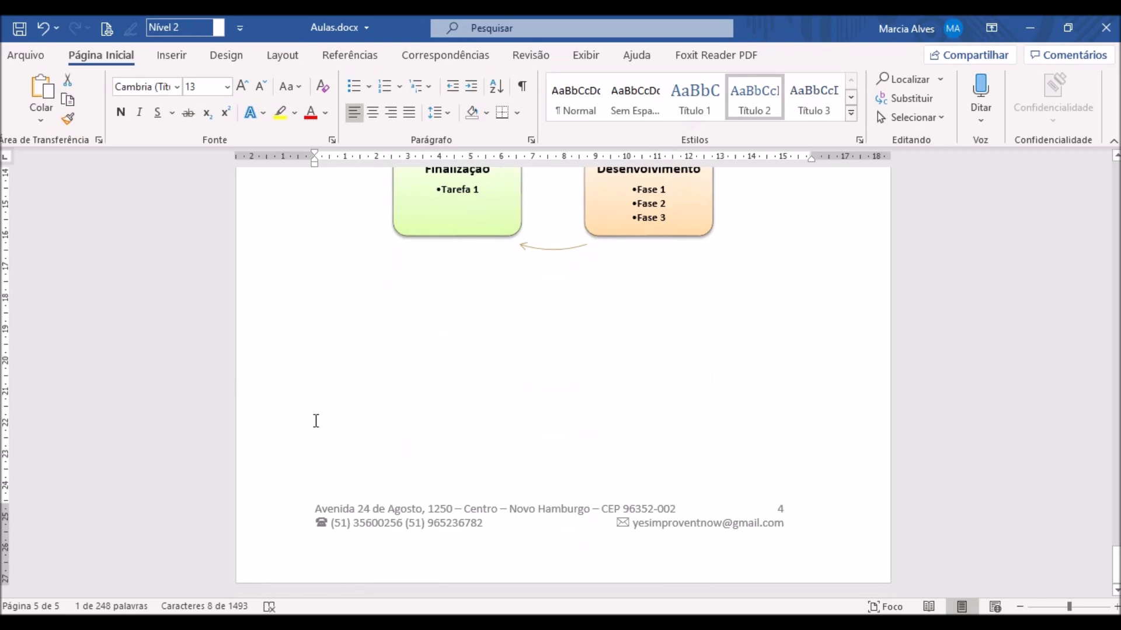
Review the styled headings from the end of the document back to the cover page and the first title
scroll(318, 421, up, 5)
scroll(330, 421, up, 15)
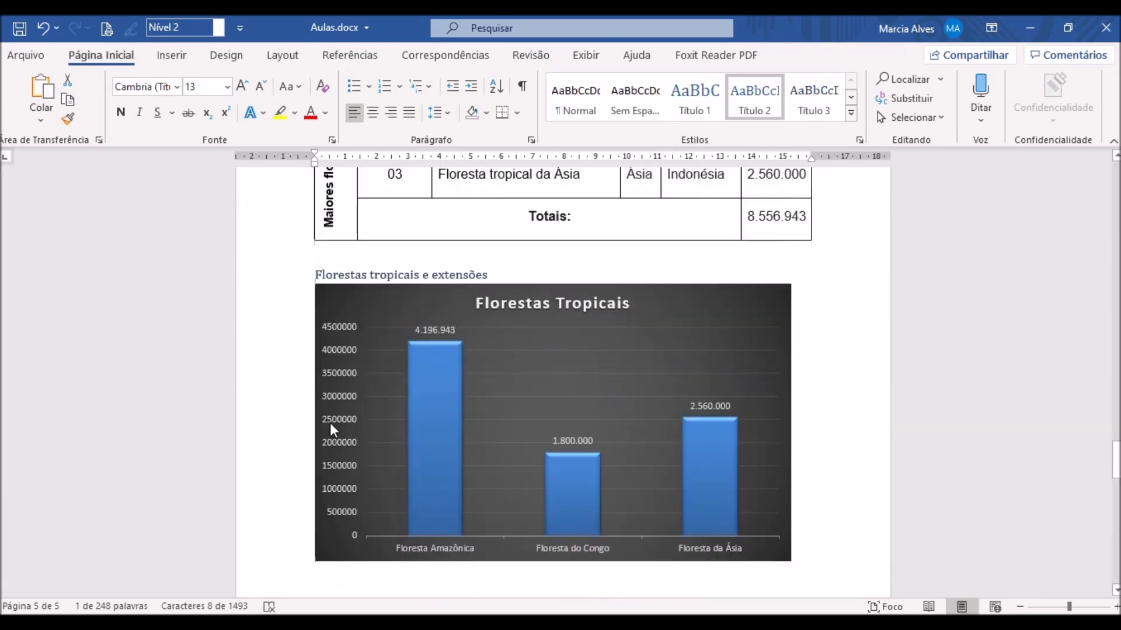
scroll(328, 434, up, 18)
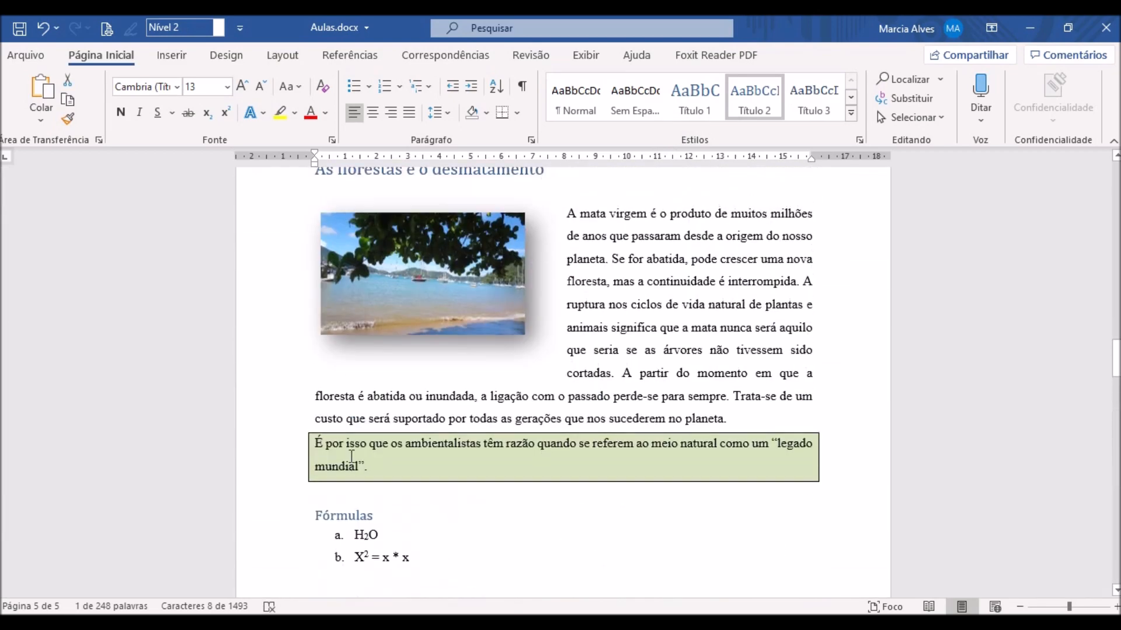
scroll(349, 456, up, 5)
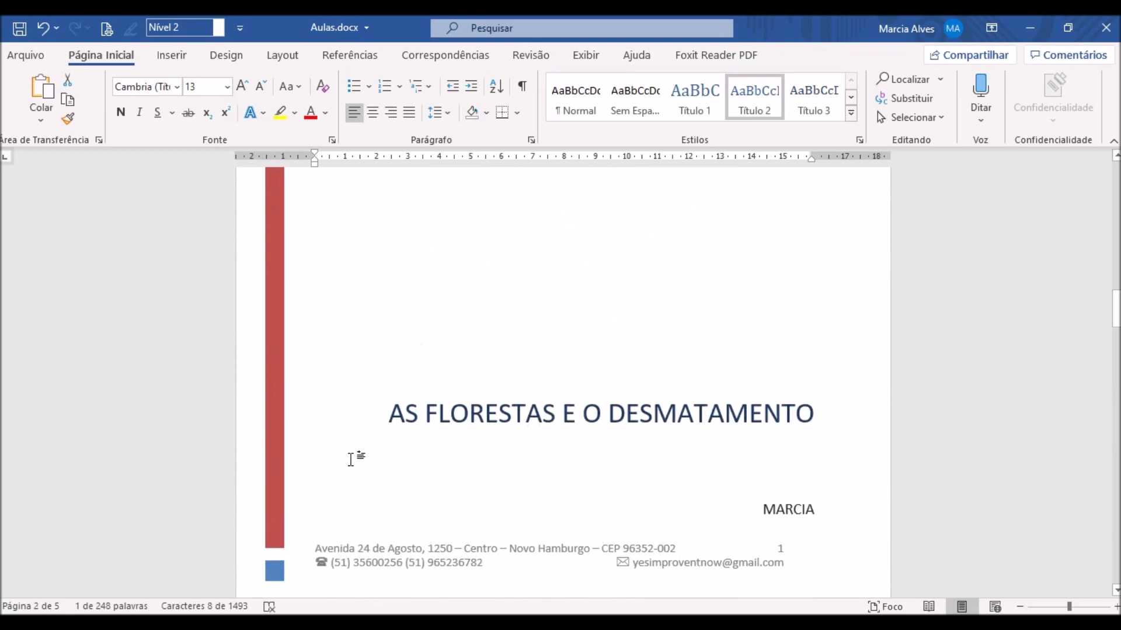
scroll(350, 460, down, 6)
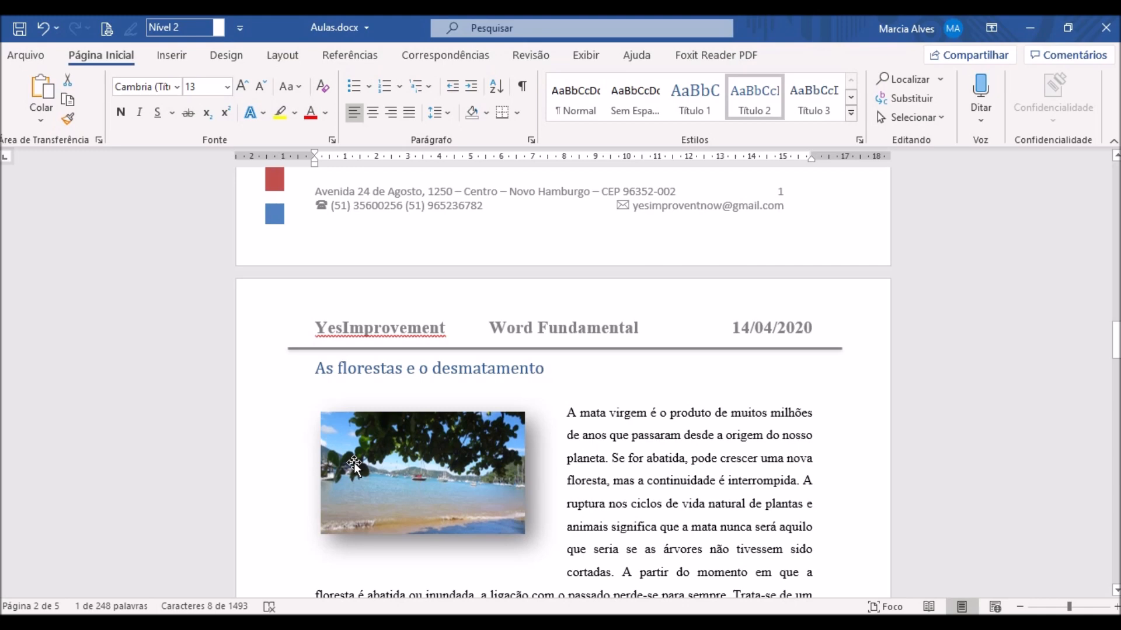
scroll(475, 378, up, 4)
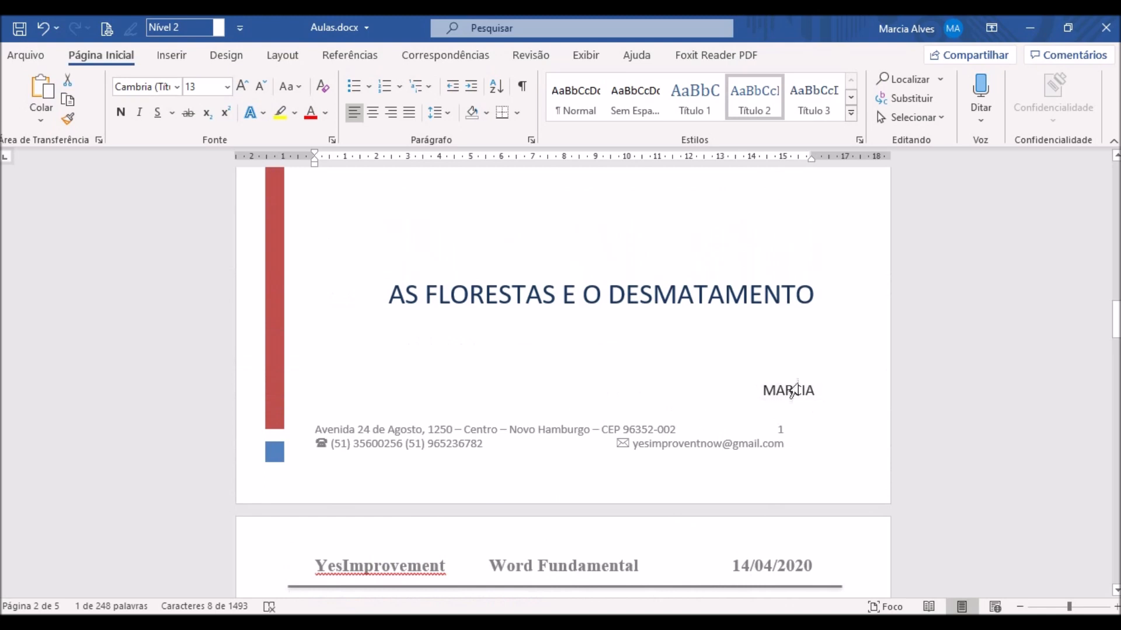
scroll(666, 415, down, 4)
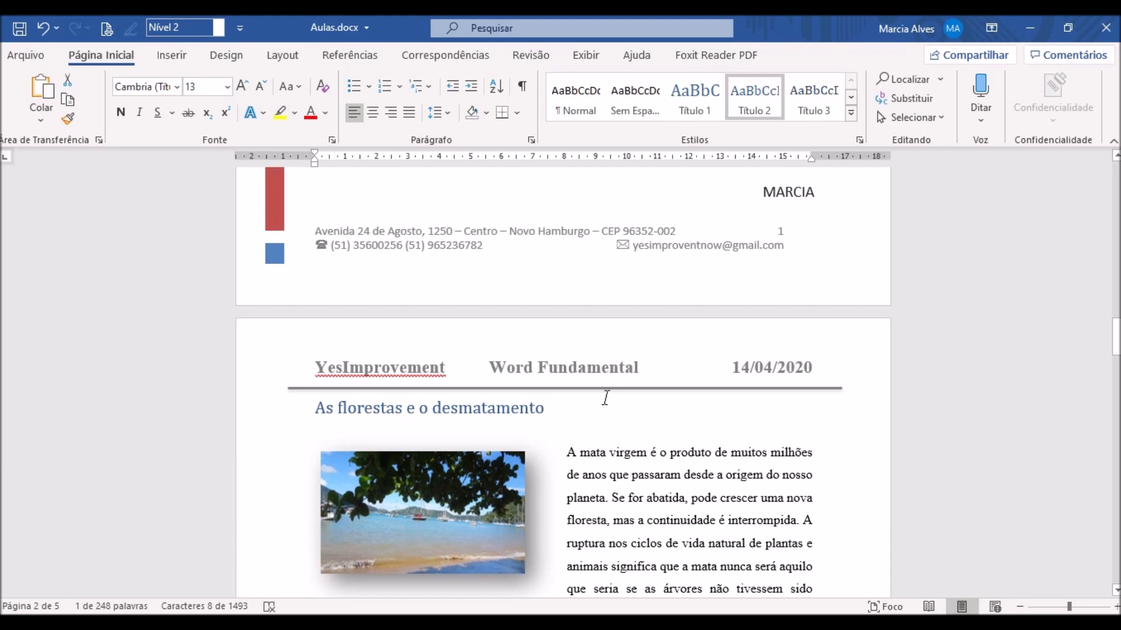
scroll(605, 398, down, 1)
Insert a blank line before the title "As florestas e o desmatamento" and set its outline level to Corpo de Texto
click(447, 363)
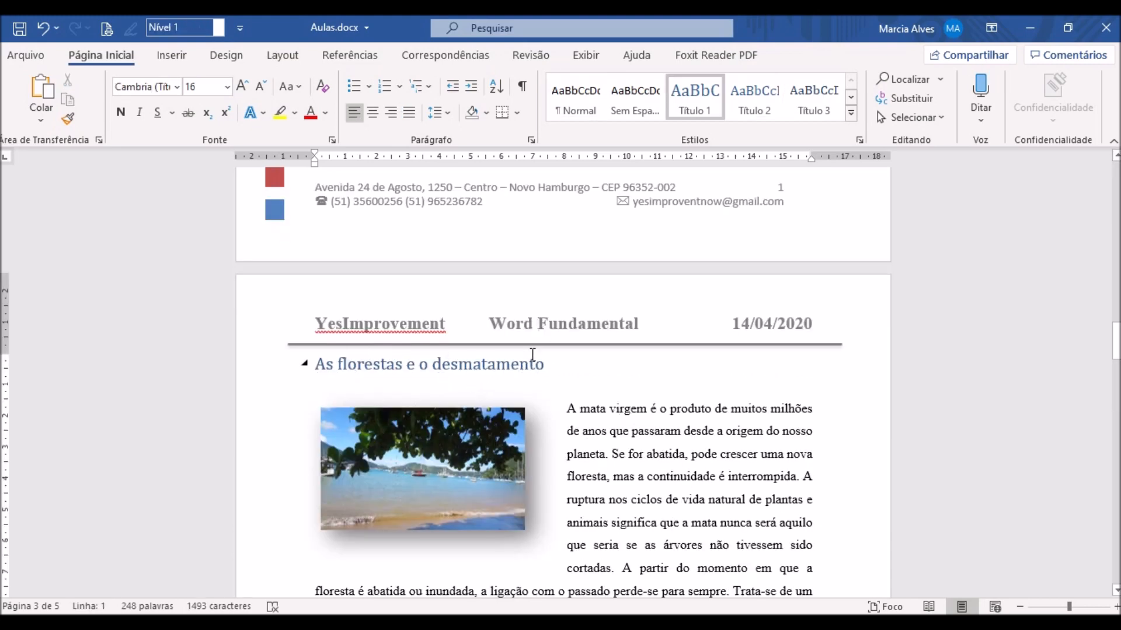
click(317, 371)
key(Return)
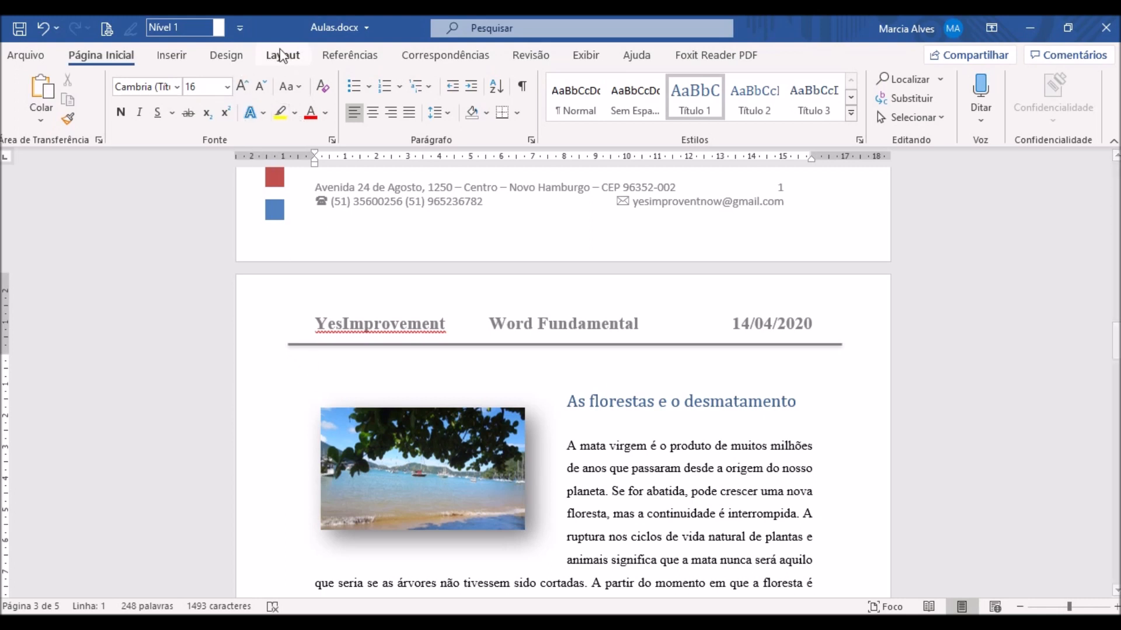
click(219, 28)
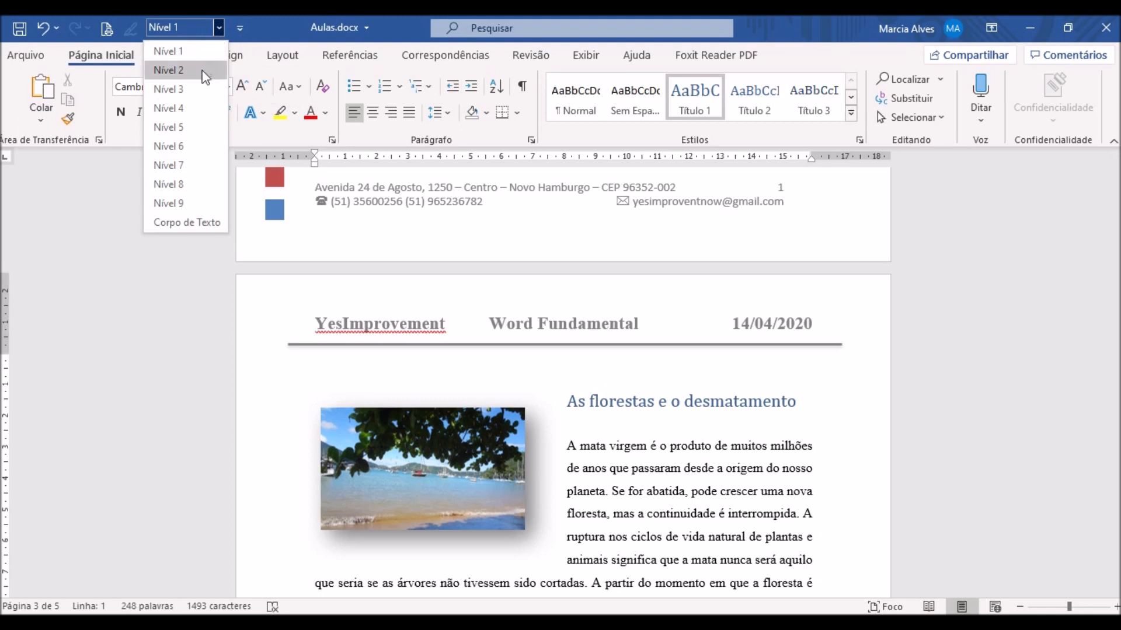
click(199, 223)
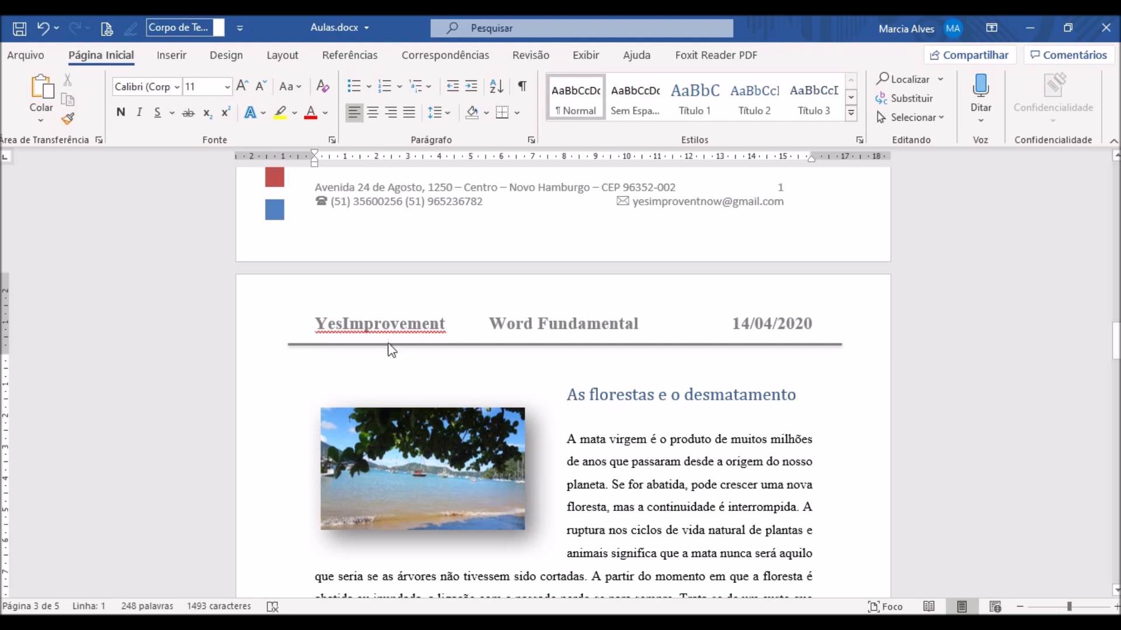
Undo the last edit and insert a page break on the blank line before the title "As florestas e o desmatamento"
key(ctrl+z)
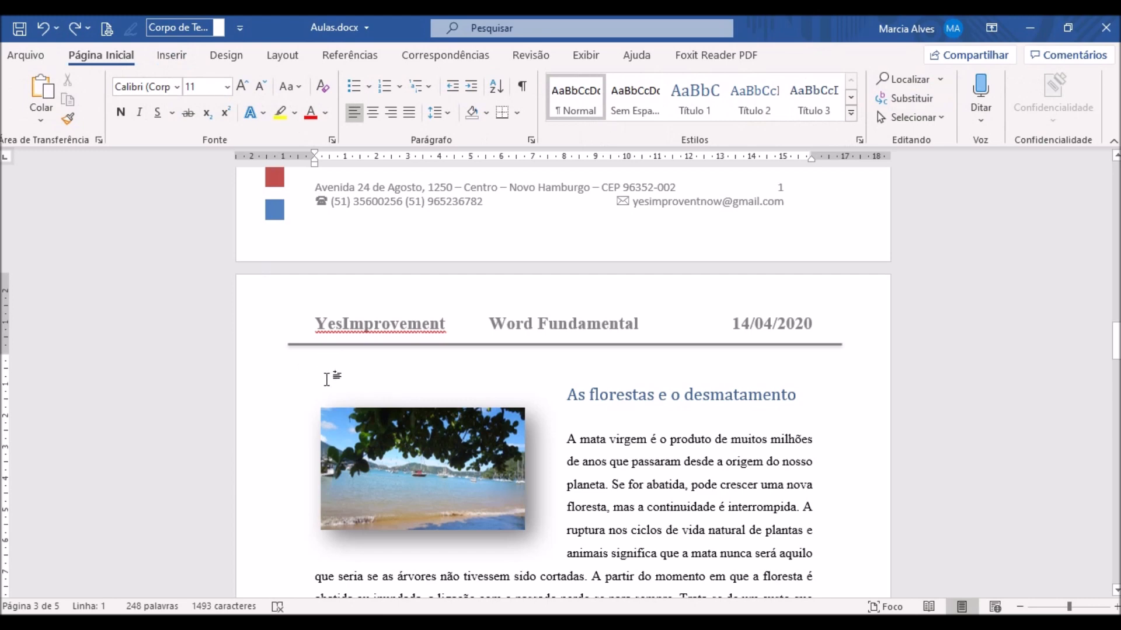
click(172, 58)
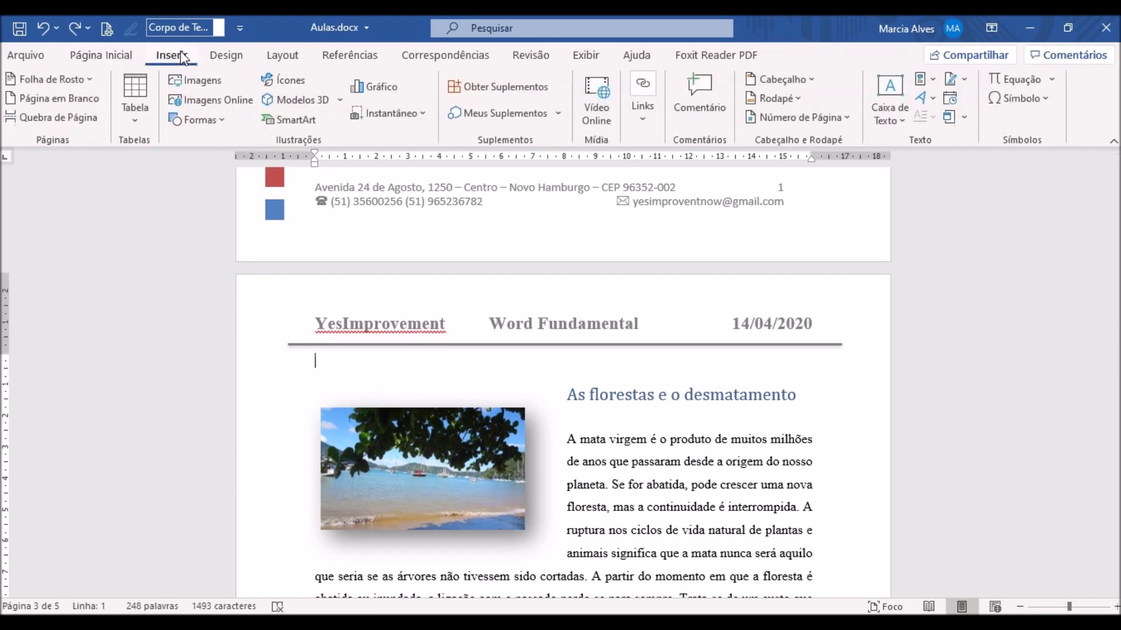
click(39, 118)
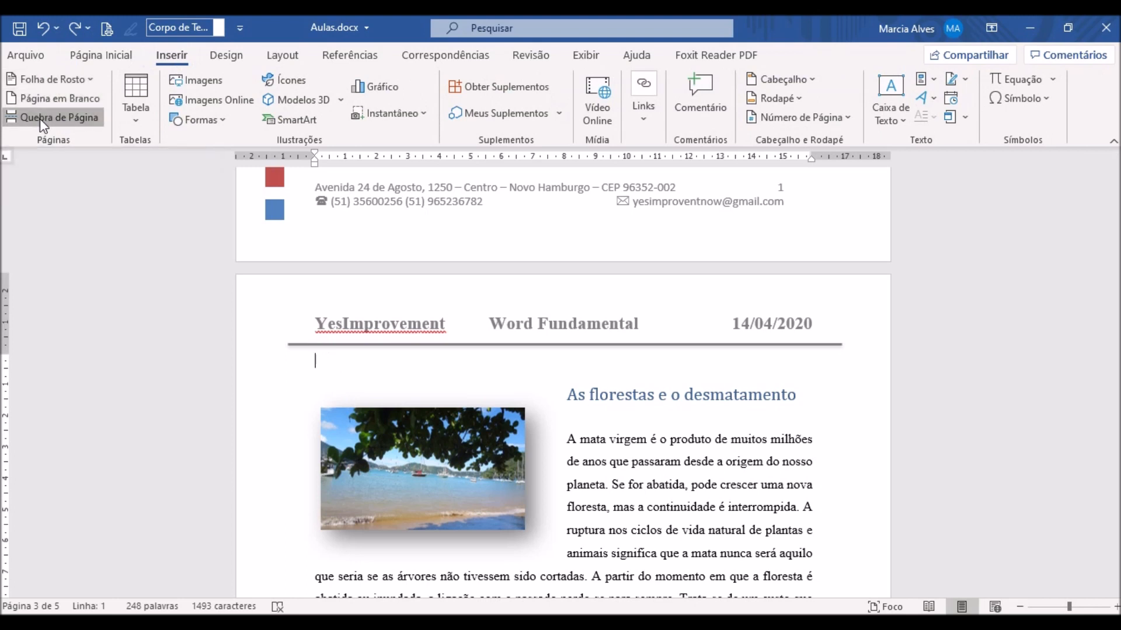
scroll(522, 343, up, 7)
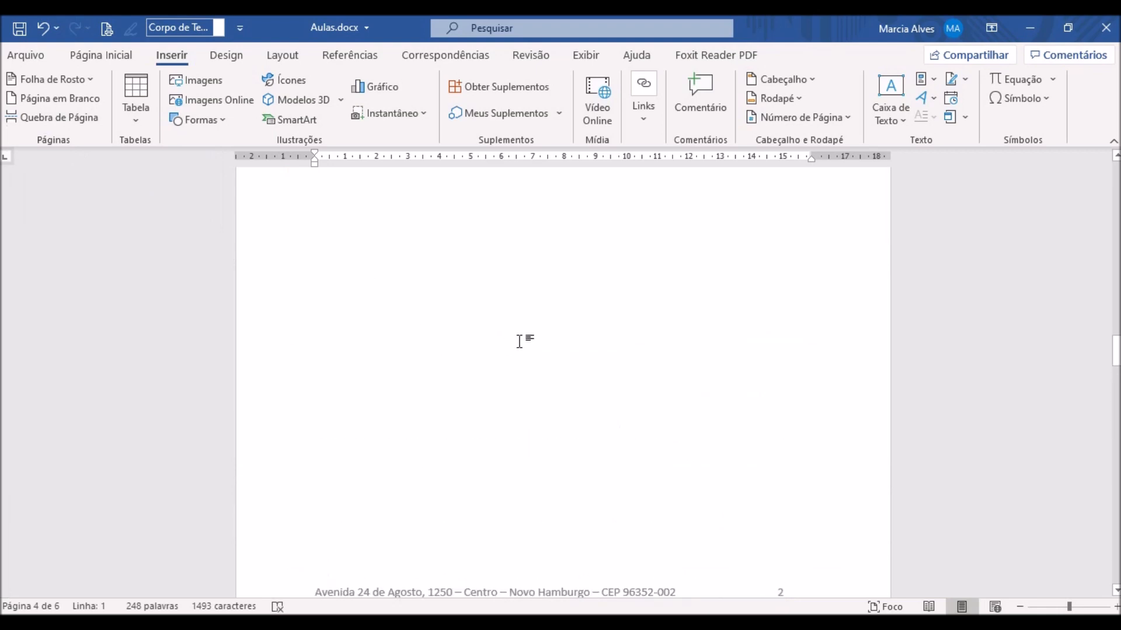
Show the formatting marks and insert a blank line above the page break on the new empty page
click(103, 56)
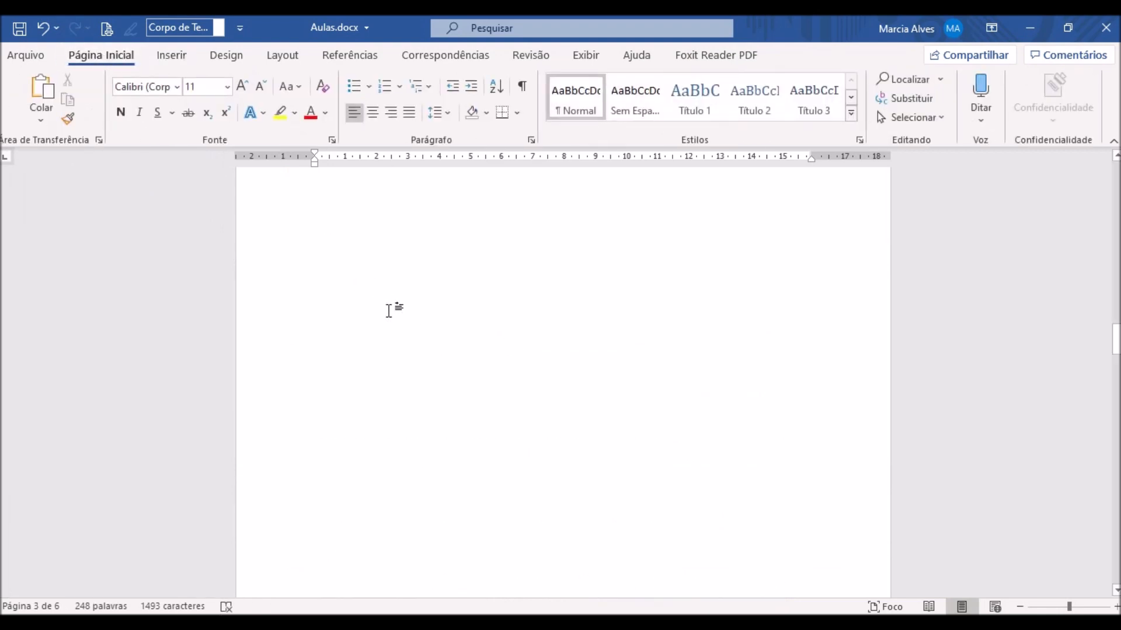
scroll(400, 318, down, 5)
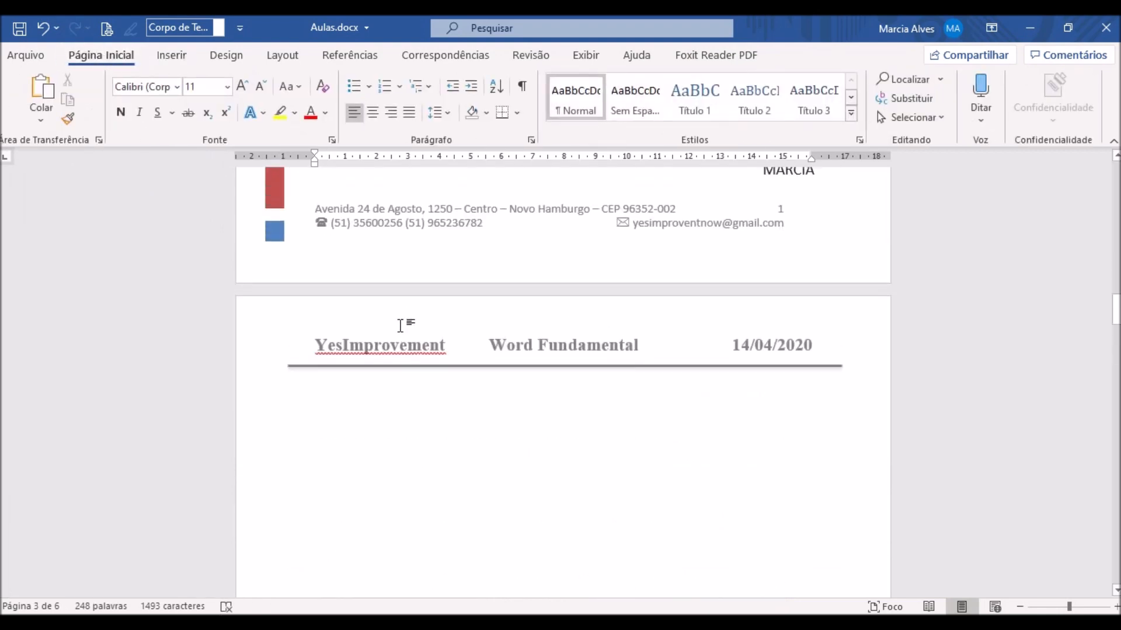
click(523, 87)
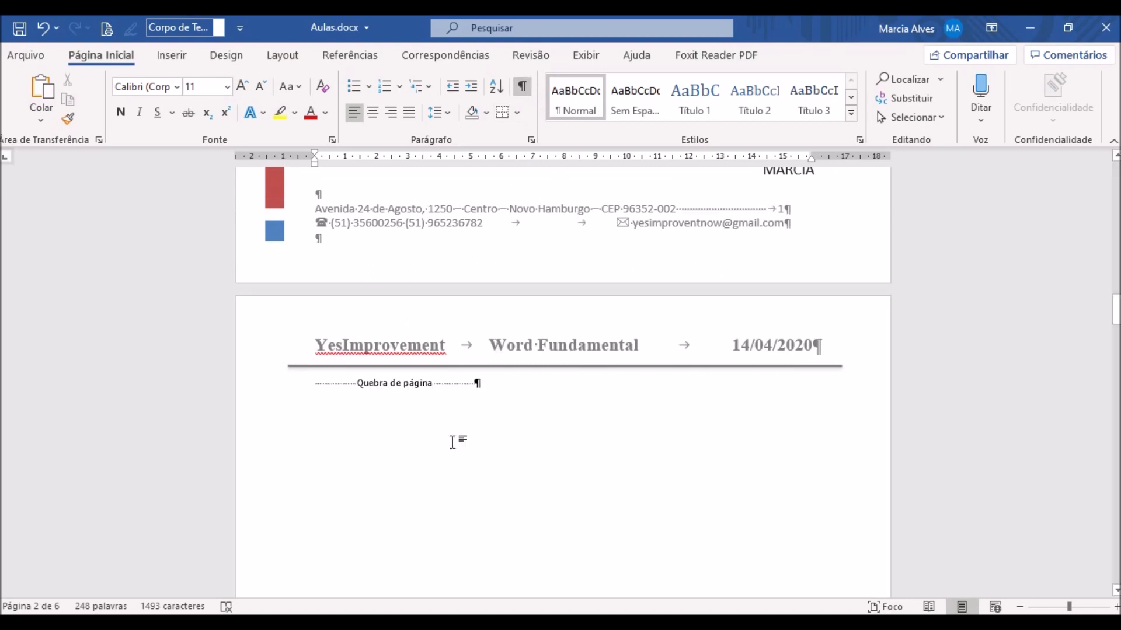
click(309, 382)
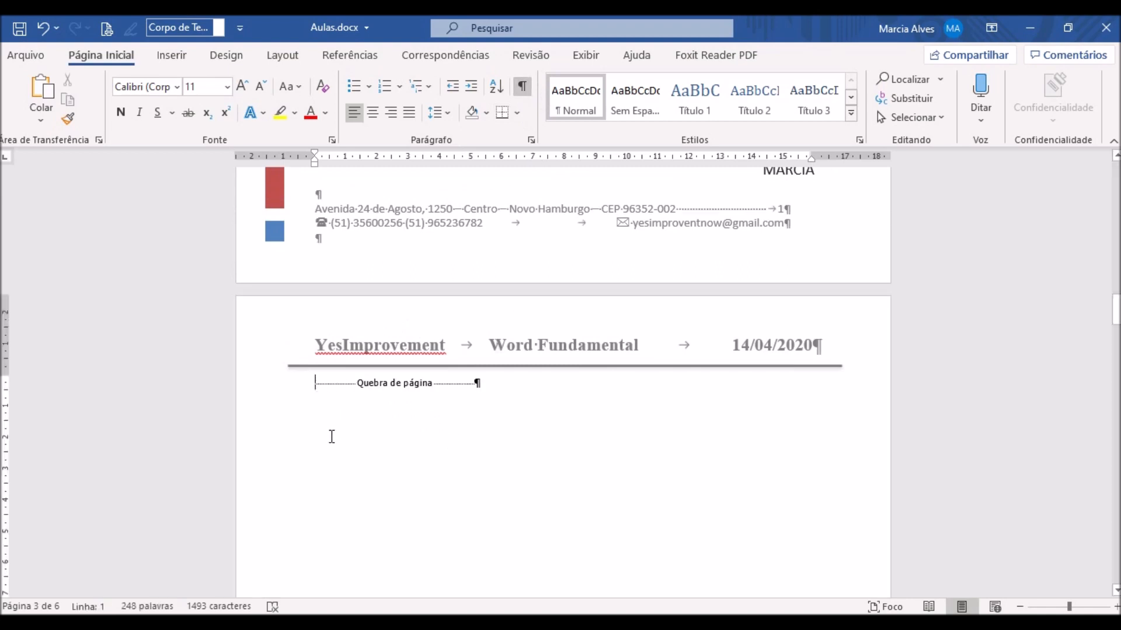
key(Return)
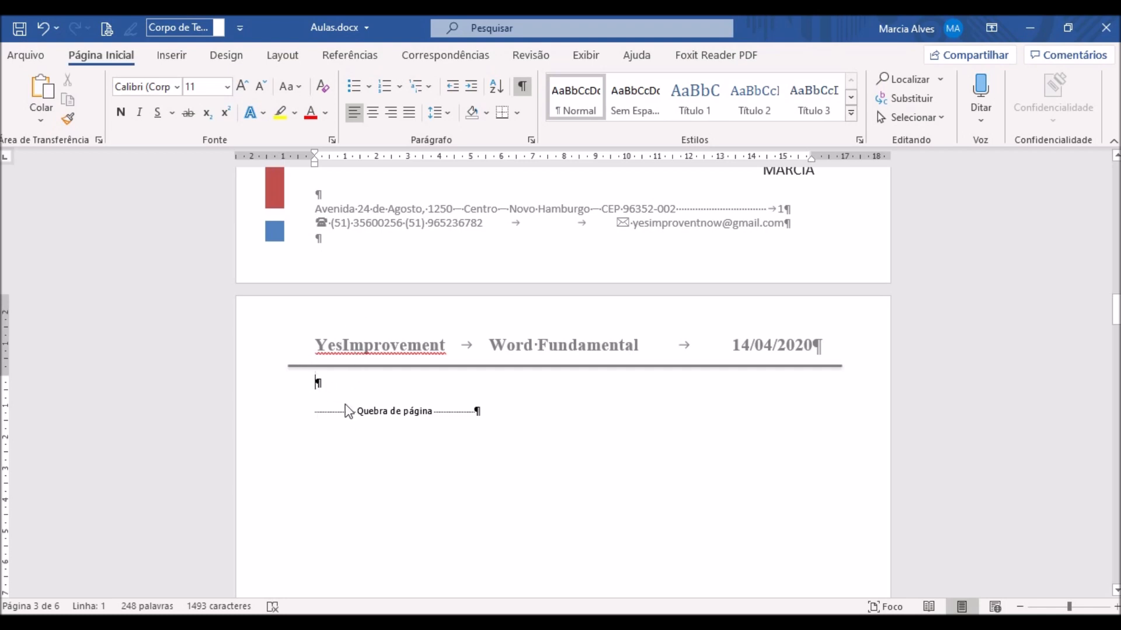
Insert the Sumário Automático 1 table of contents on the blank line above the page break and hide the formatting marks
click(349, 56)
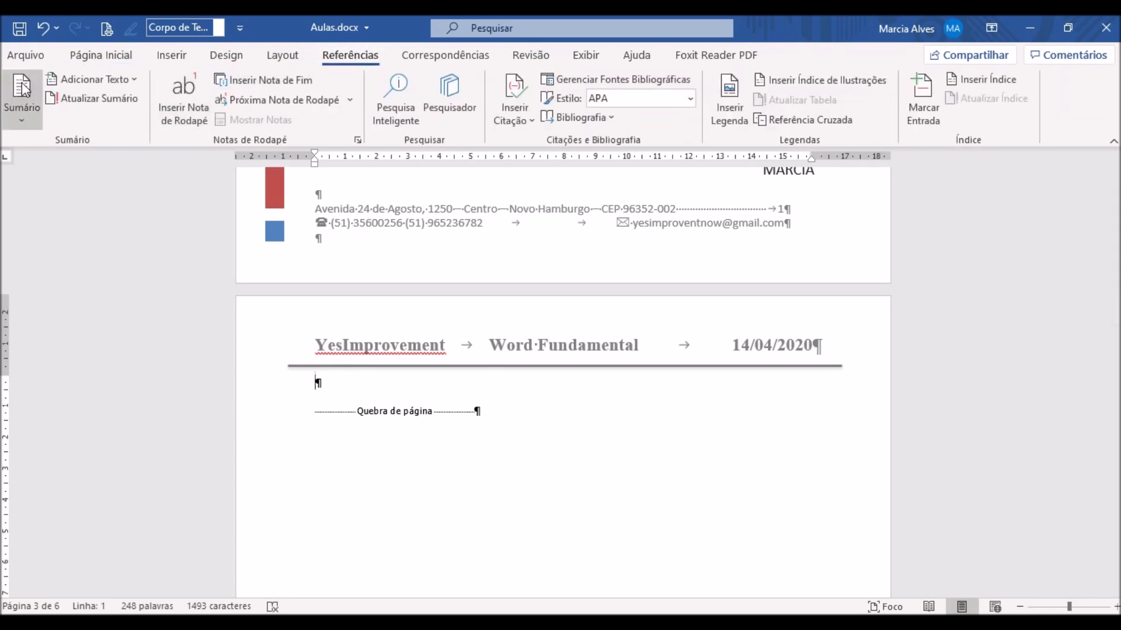
click(25, 88)
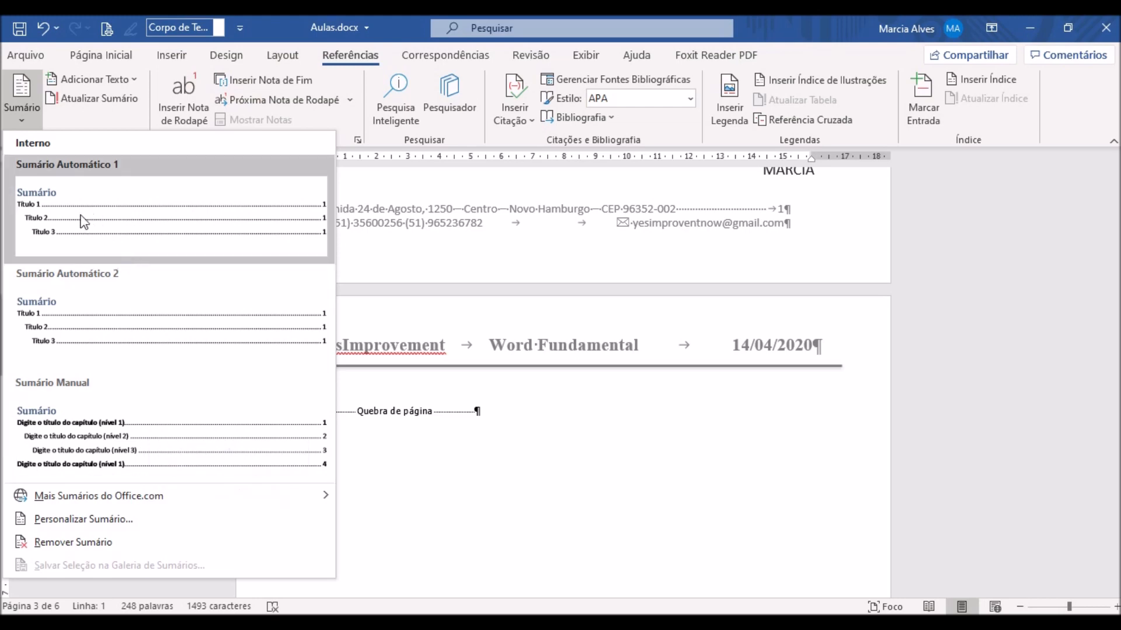
click(125, 229)
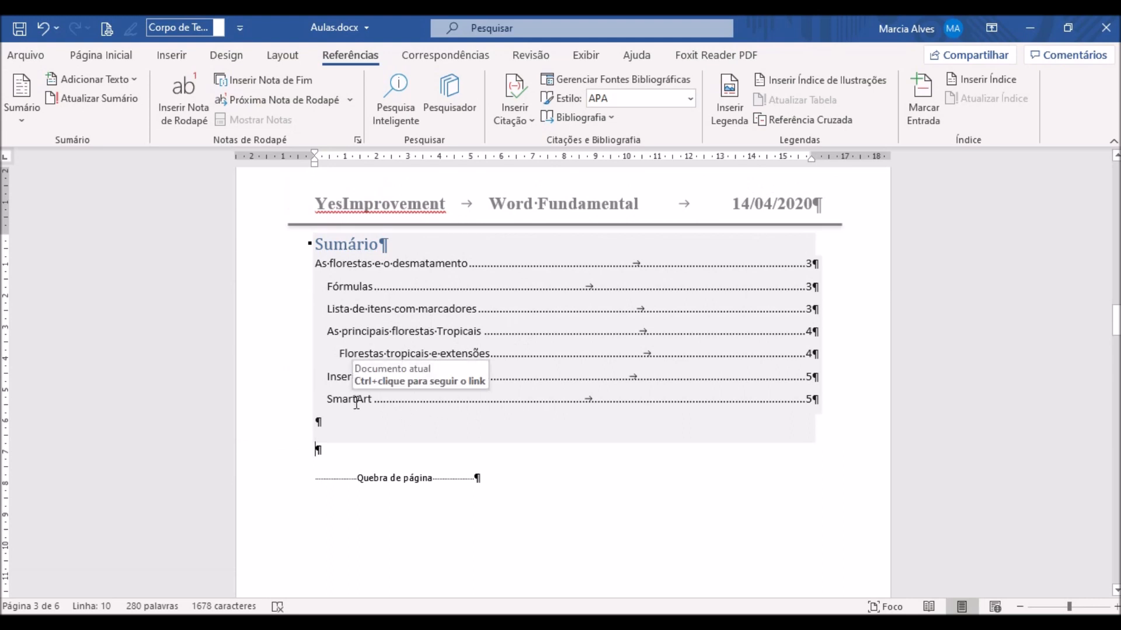
click(126, 58)
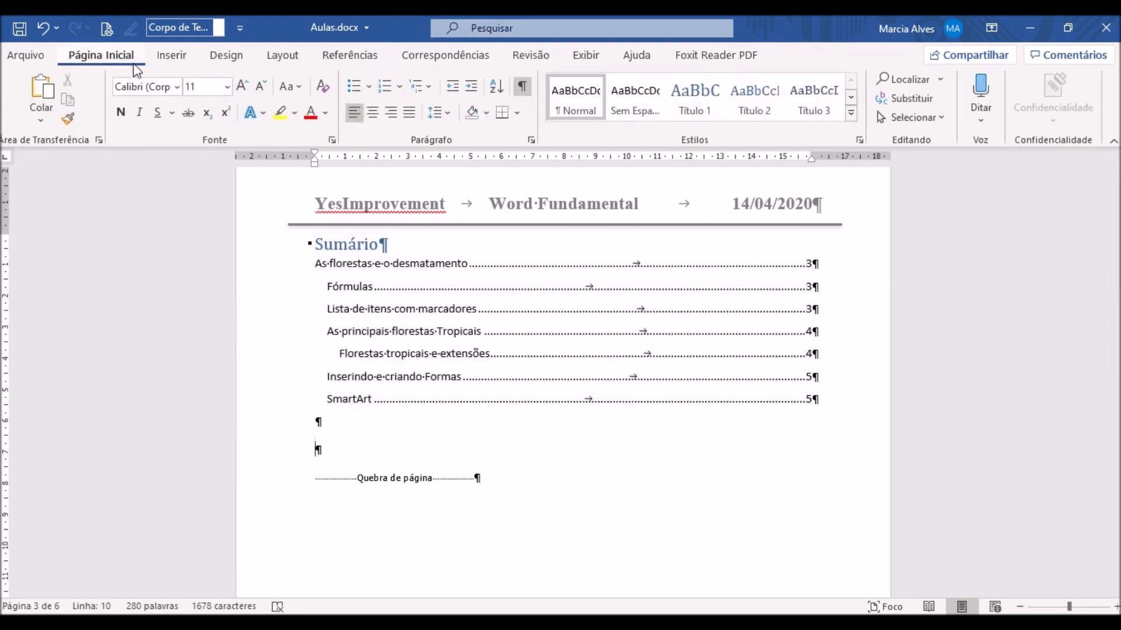
click(523, 86)
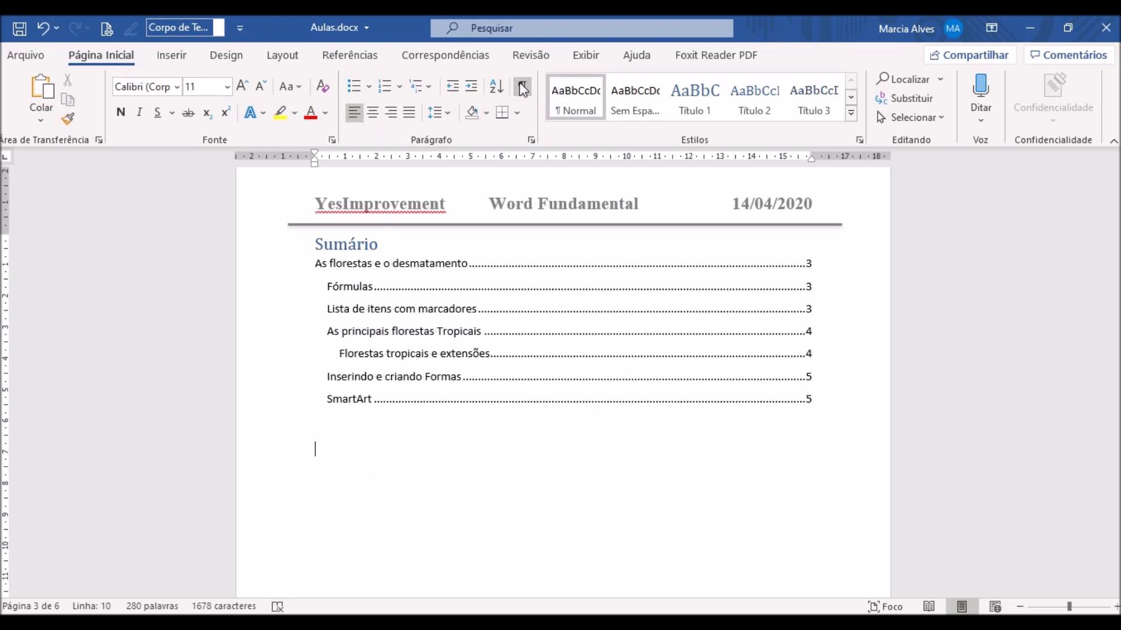